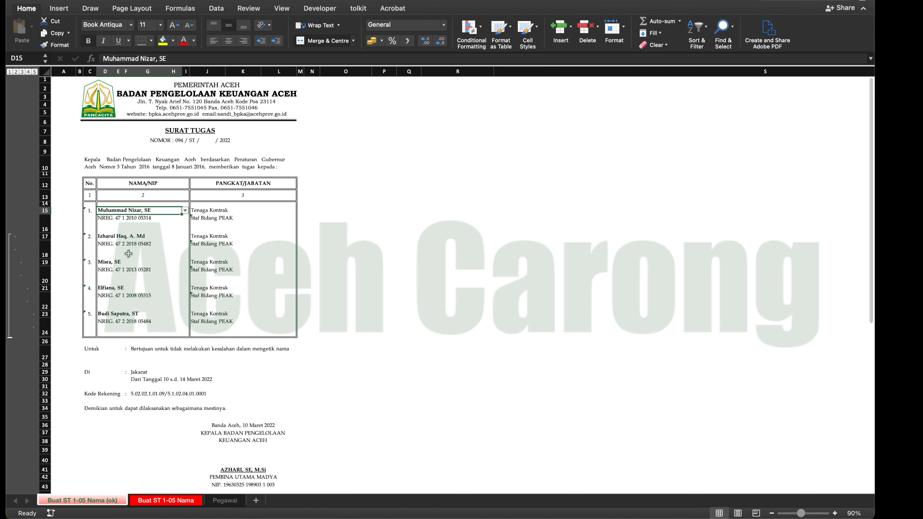
- Hide rows 19 to 24 of the name table, and bring them back by expanding the row outline to level 5
left_click_drag(44, 262, 49, 319)
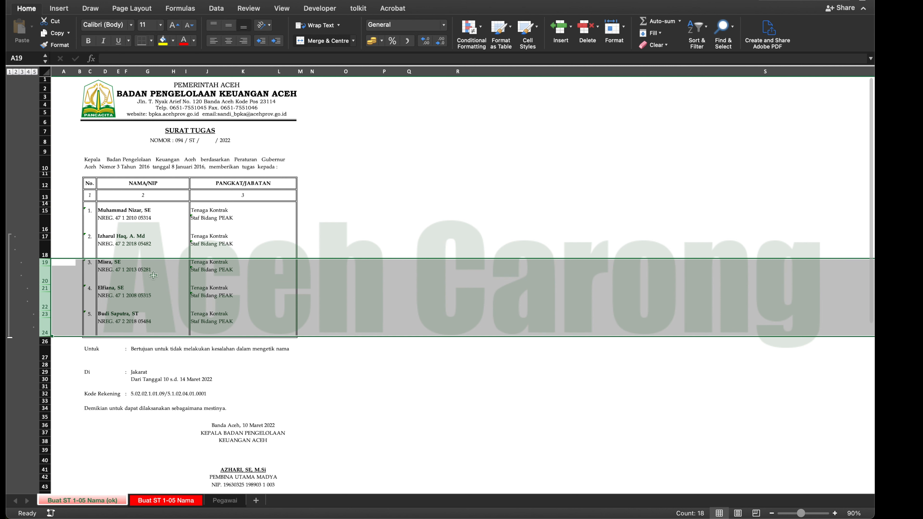
right_click(45, 277)
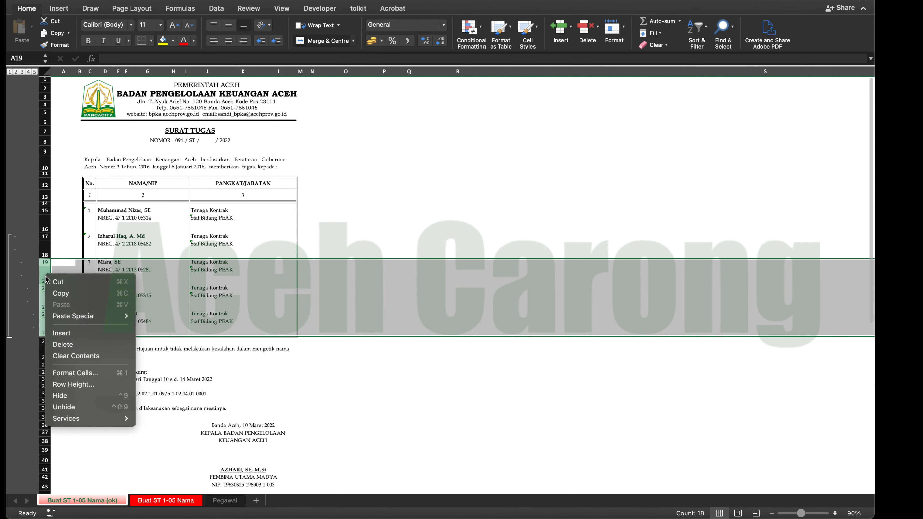
left_click(71, 395)
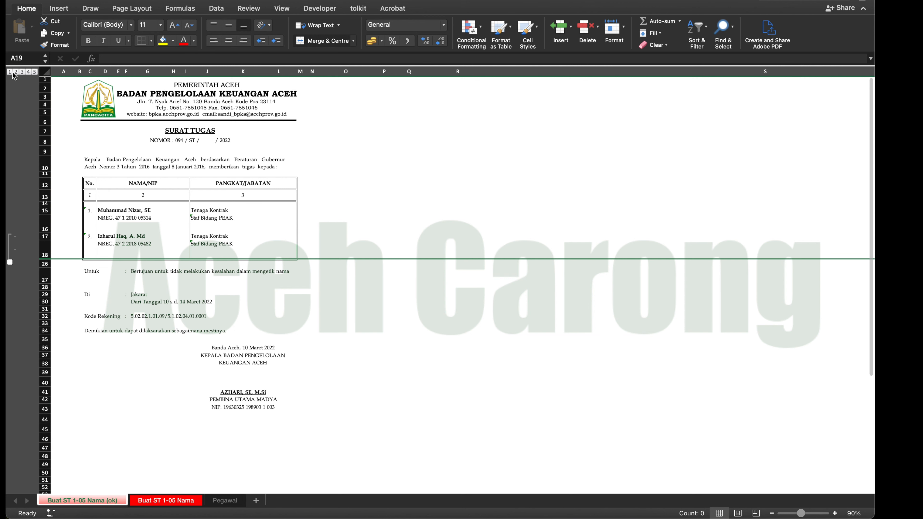
left_click(34, 71)
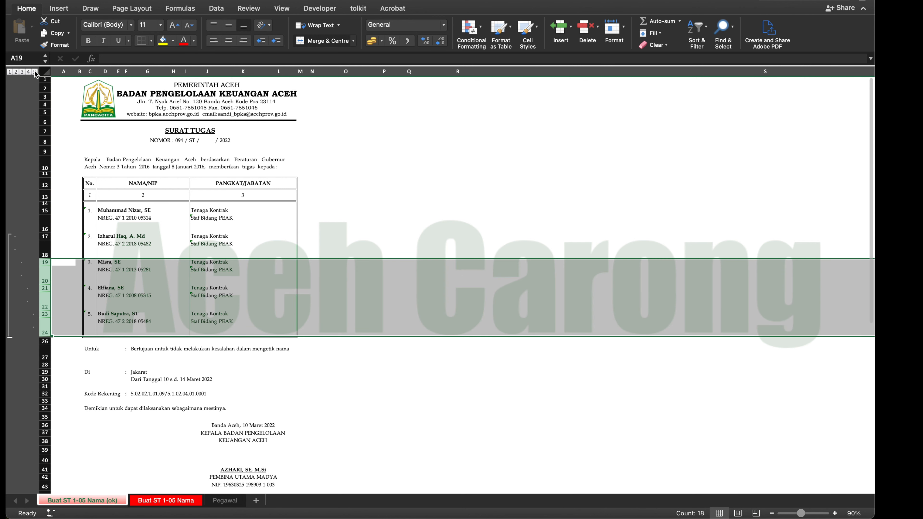
left_click(511, 175)
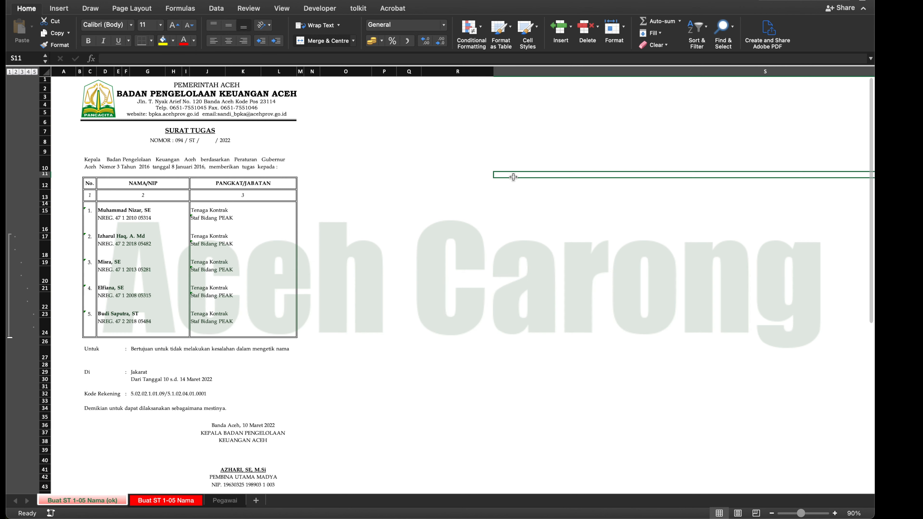
- Collapse the row outline to level 1 and select the first entry's name cell, D15
left_click(10, 72)
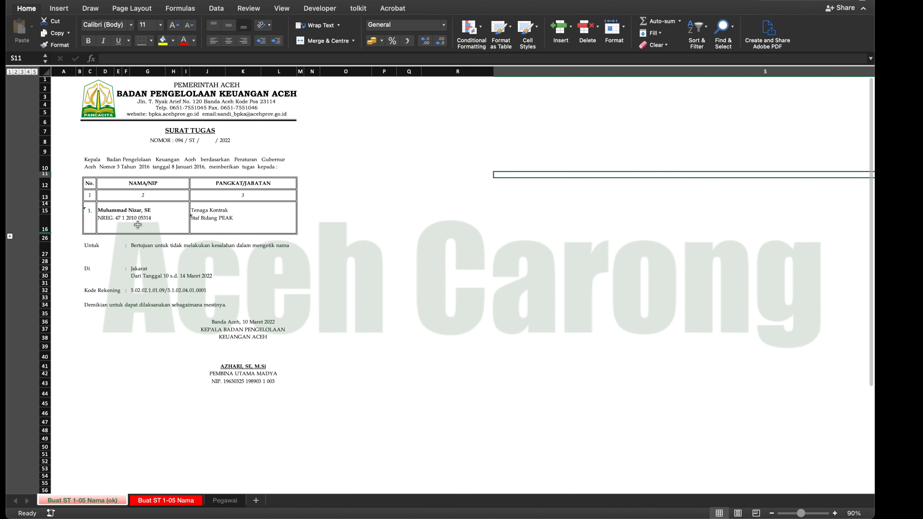
left_click(128, 214)
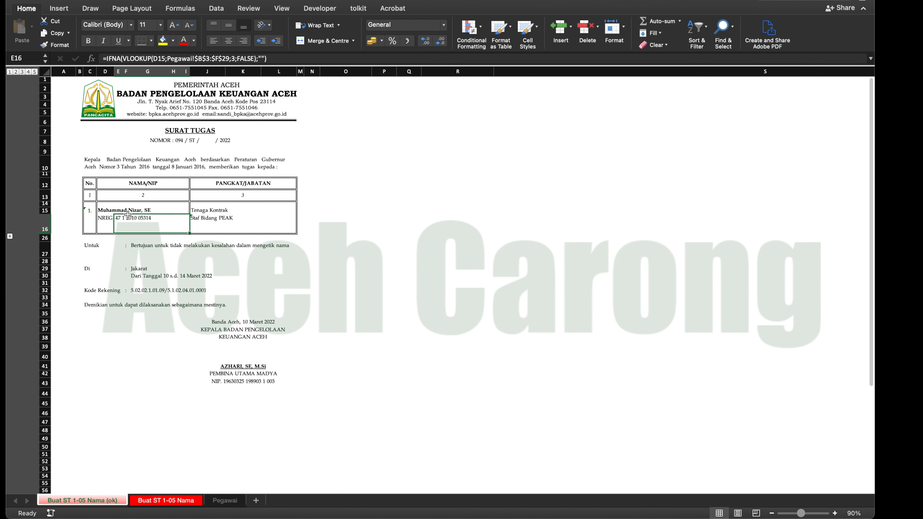
left_click(126, 206)
left_click(104, 210)
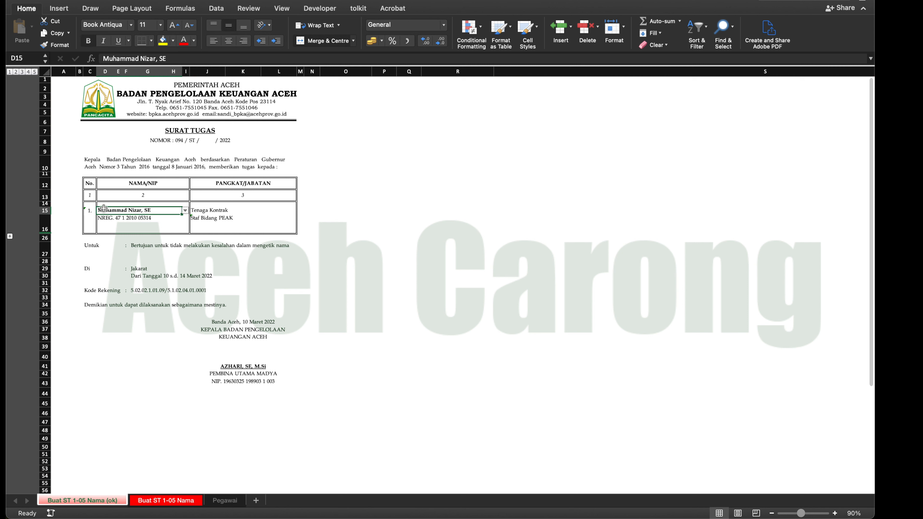
- Expand the row outline one level at a time from level 2 to level 5 to view two to five entries
left_click(15, 72)
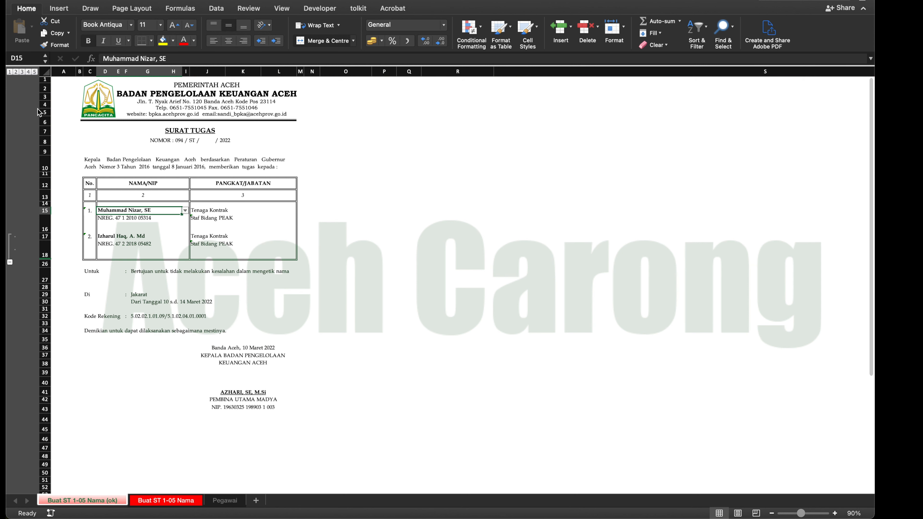
left_click(22, 72)
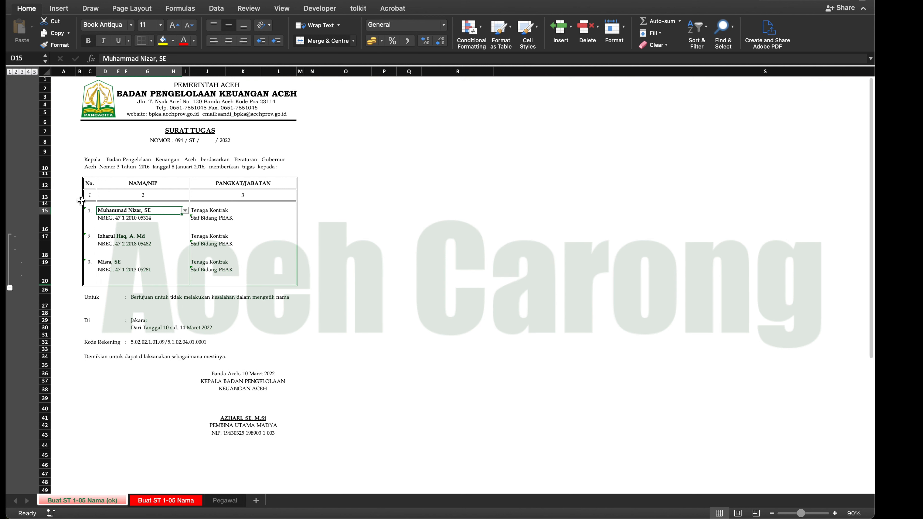
left_click(28, 71)
left_click(113, 288)
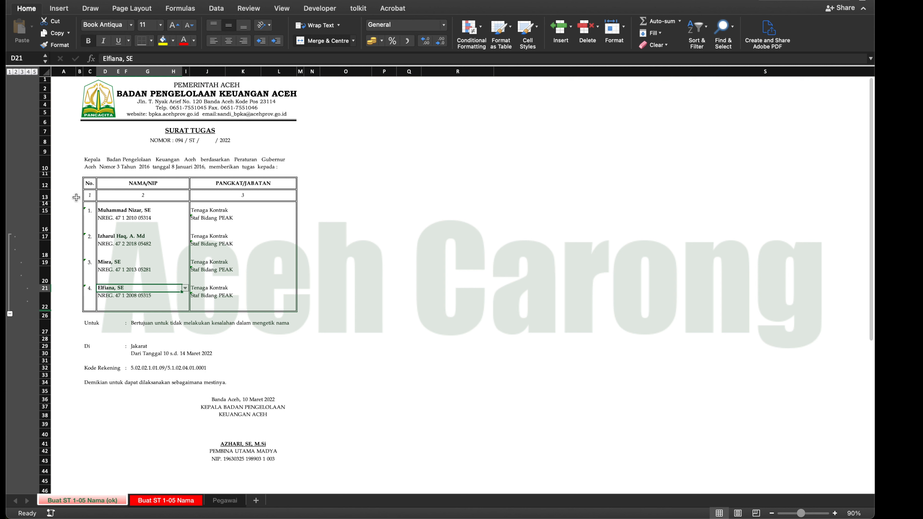
left_click(35, 72)
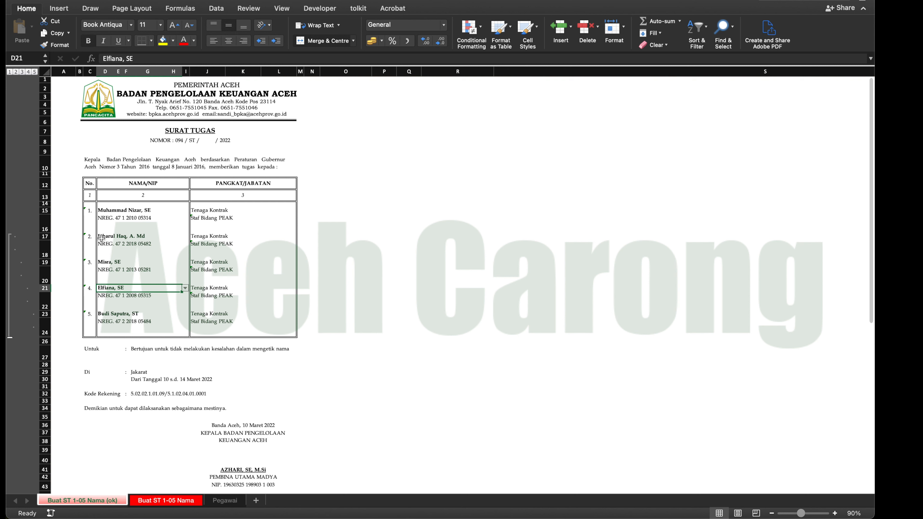
- Clear the five name cells D15, D17, D19, D21 and D23 together, and undo the deletion
left_click(130, 210)
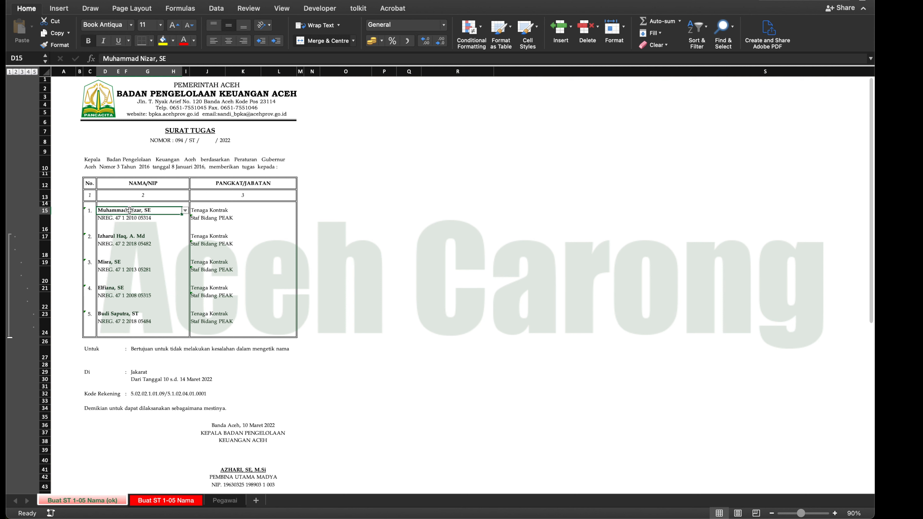
left_click(132, 239, "super")
left_click(129, 266, "super")
left_click(127, 293, "super")
left_click(126, 314, "super")
key("Delete")
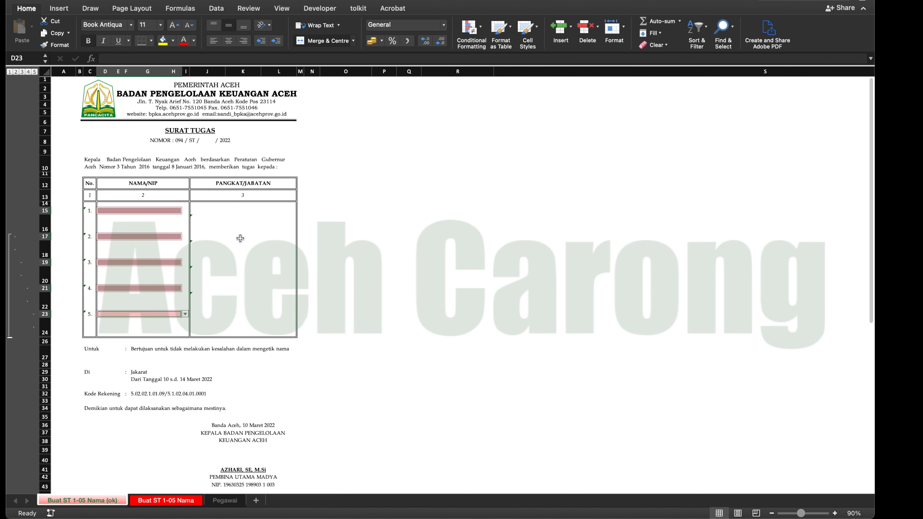
key("super+z")
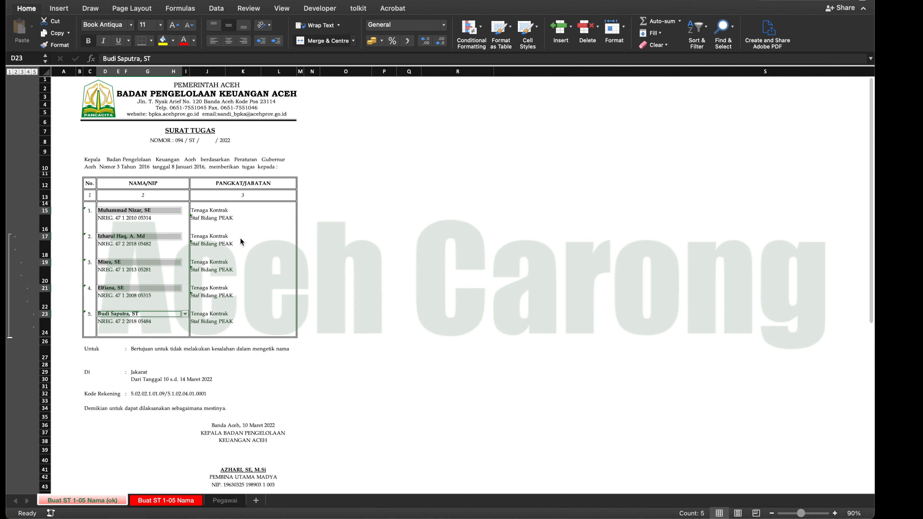
left_click(240, 238)
- Set the second entry's name in D17 to the same employee as D15, and compare the two duplicate cells
left_click(126, 239)
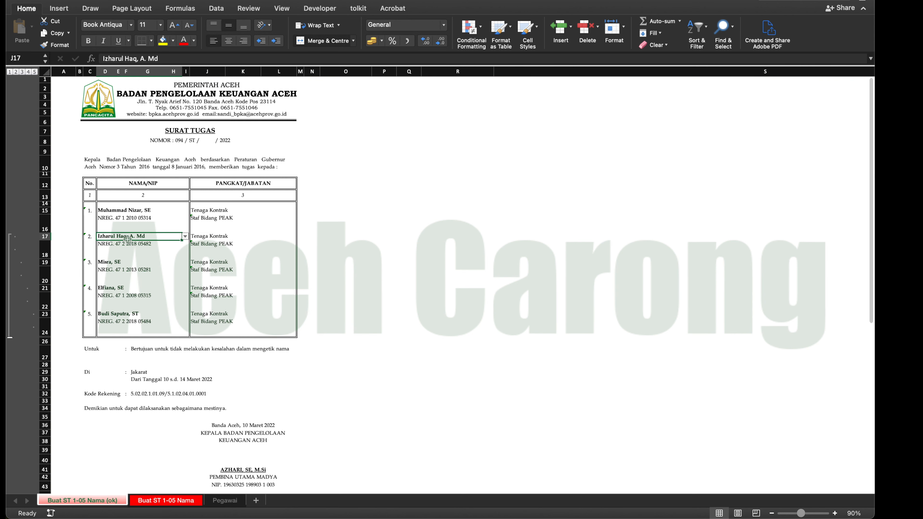
left_click(125, 214)
left_click(118, 238)
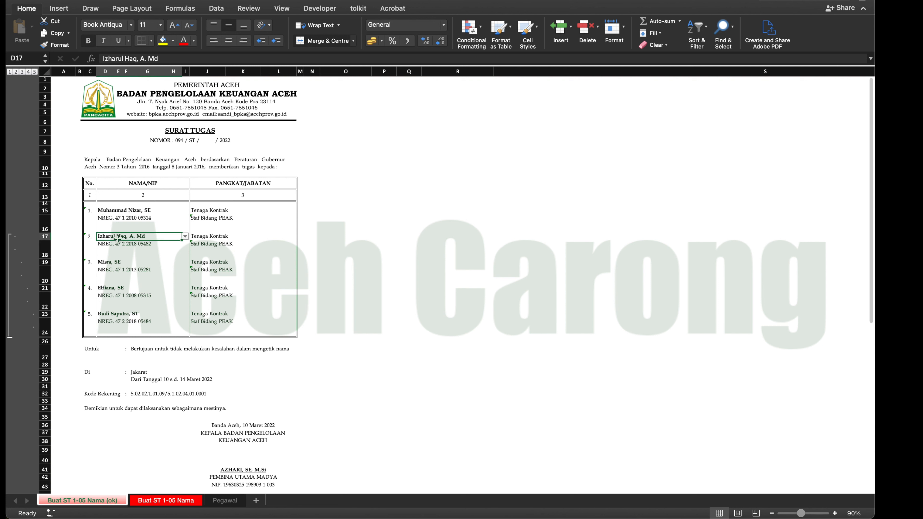
left_click(185, 237)
scroll(137, 338, "up", 3)
left_click(135, 277)
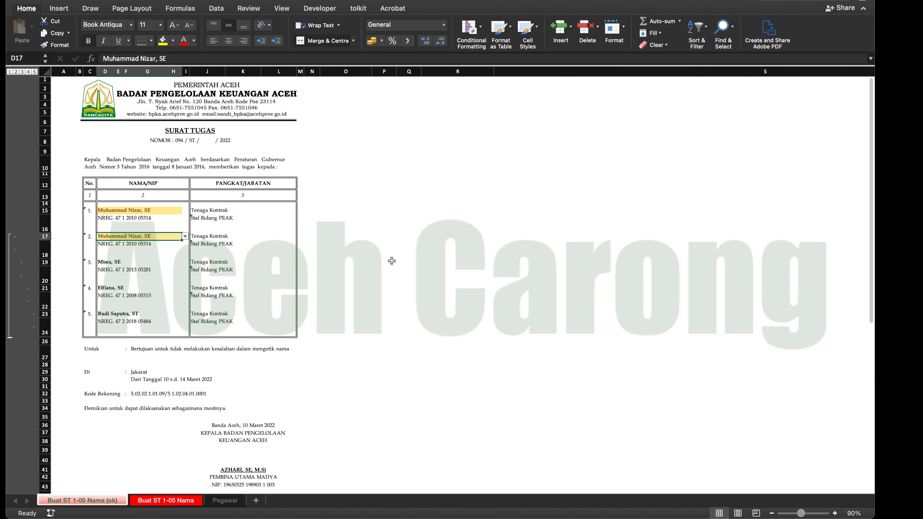
left_click(148, 210)
left_click(150, 236)
left_click(152, 211)
left_click(152, 237)
left_click(154, 213)
left_click(154, 235)
- Replace the duplicate name in D17 with the last employee in its selection list
left_click(185, 237)
scroll(151, 350, "down", 3)
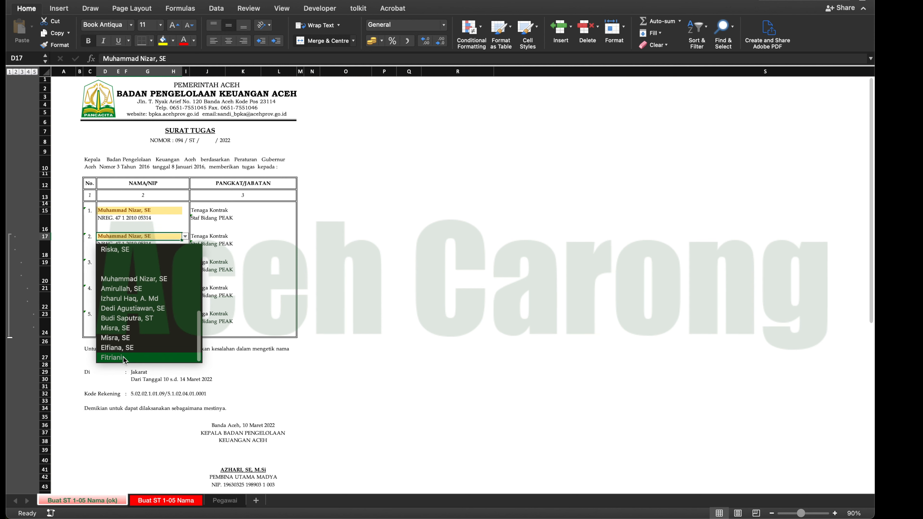
left_click(152, 353)
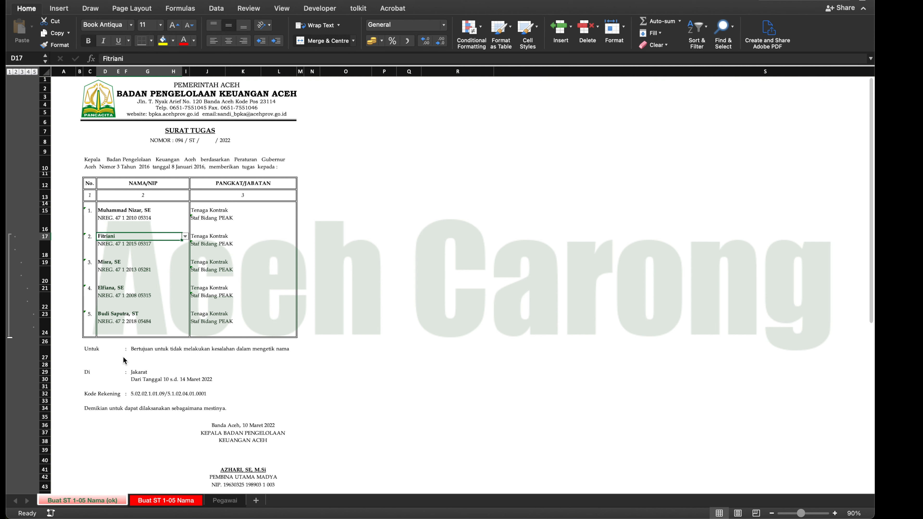
- On the Buat ST 1-05 Nama sheet, select the five name cells D15, D17, D19, D21 and D23 together
scroll(124, 359, "up", 1)
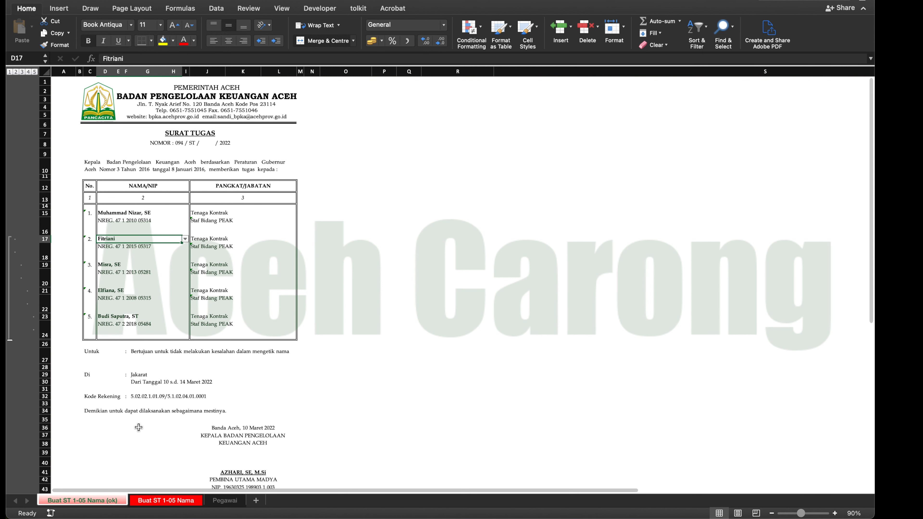
left_click(157, 501)
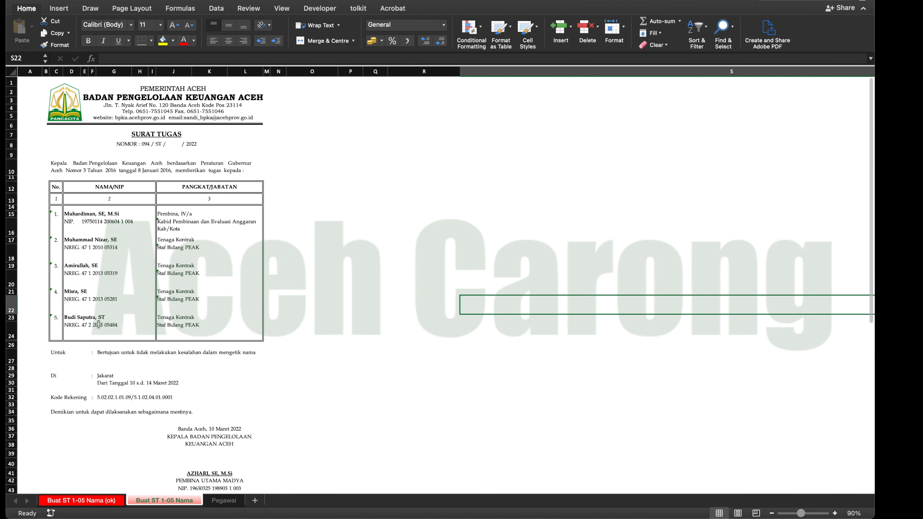
left_click(75, 211)
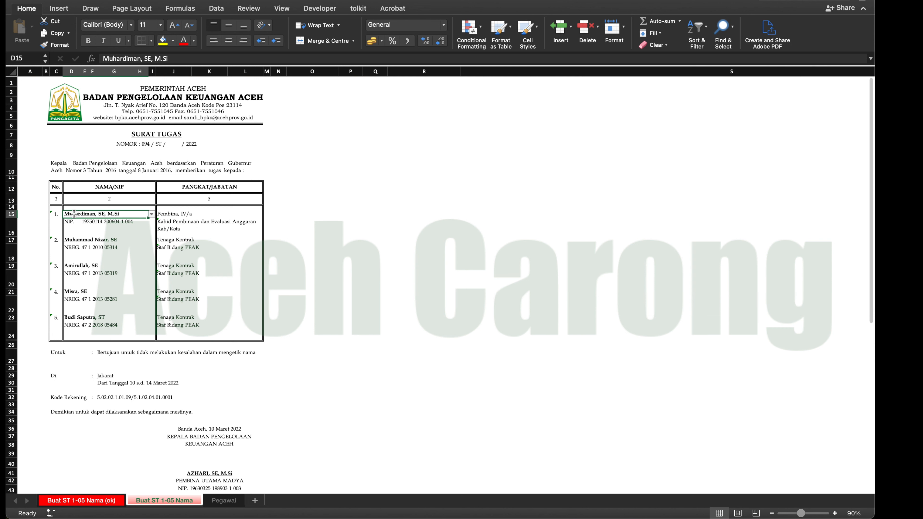
left_click(85, 243, "super")
left_click(83, 267, "super")
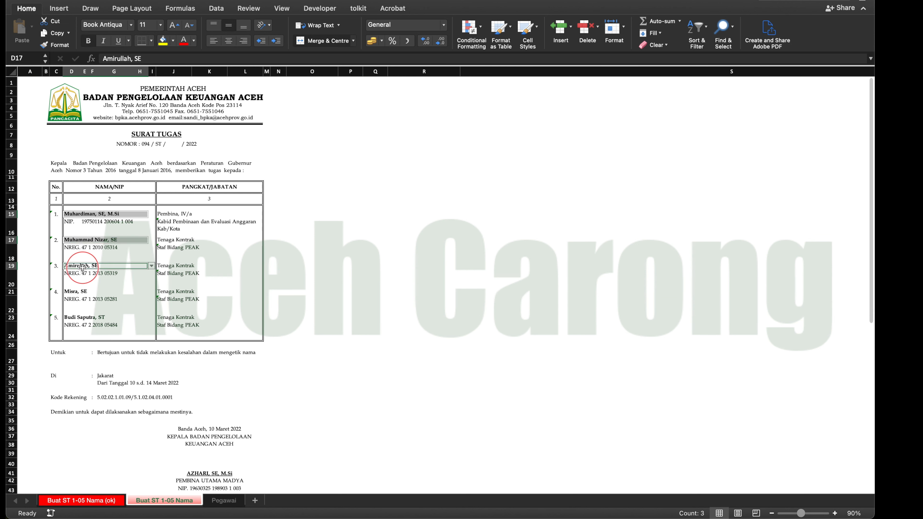
left_click(81, 295, "super")
left_click(80, 320, "super")
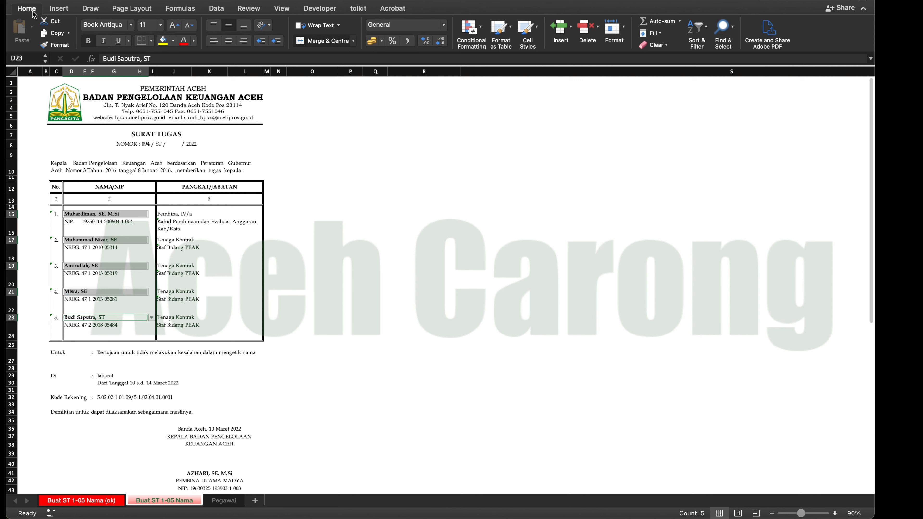
- Start a new Classic conditional formatting rule for the selected name cells that formats only cells containing blanks
left_click(58, 9)
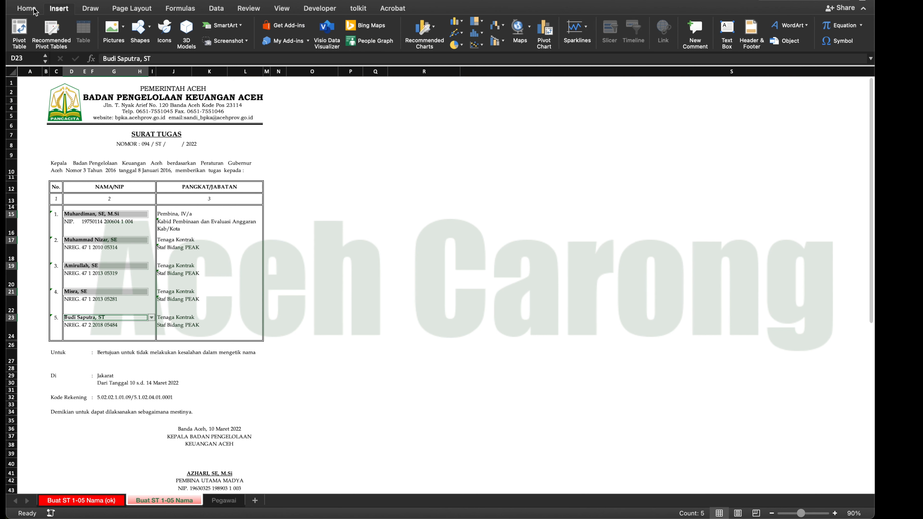
left_click(34, 10)
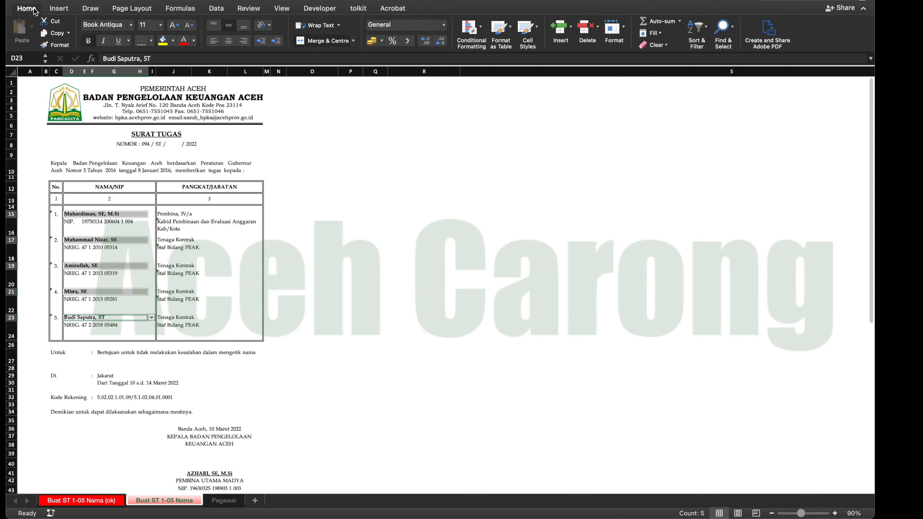
left_click(483, 29)
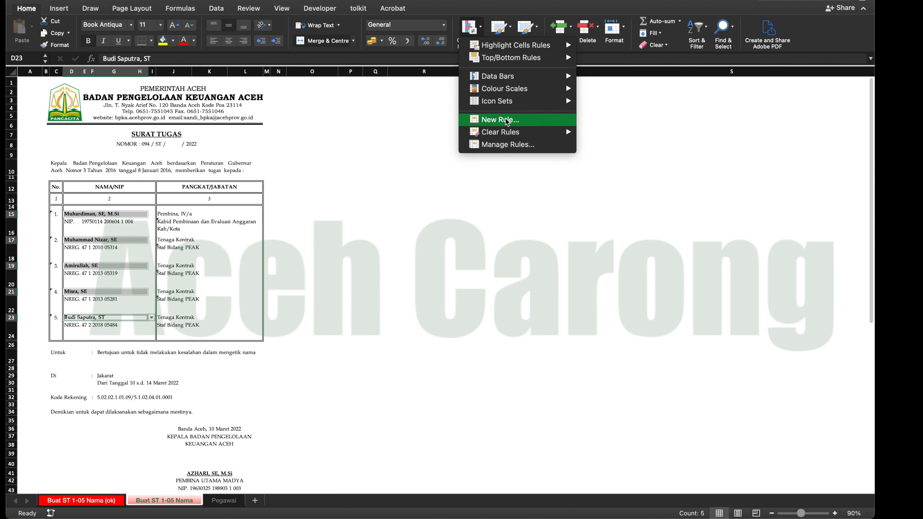
left_click(504, 149)
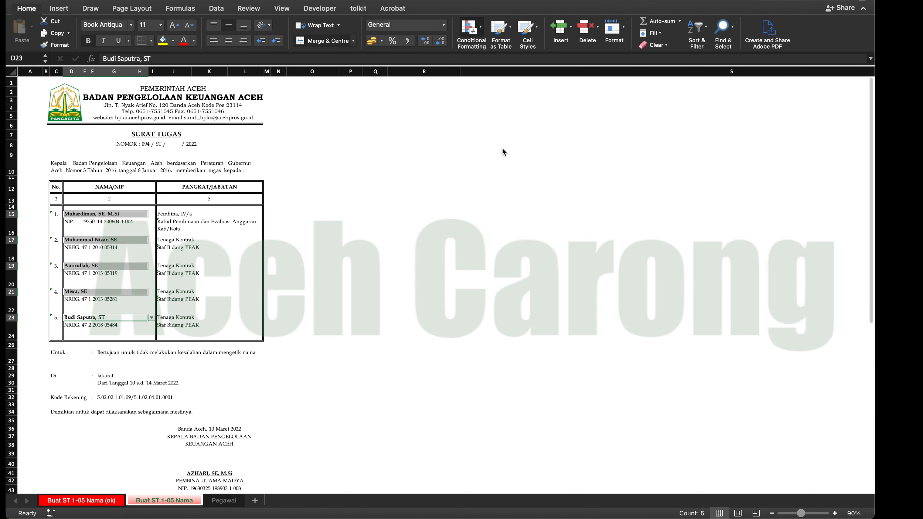
left_click(274, 222)
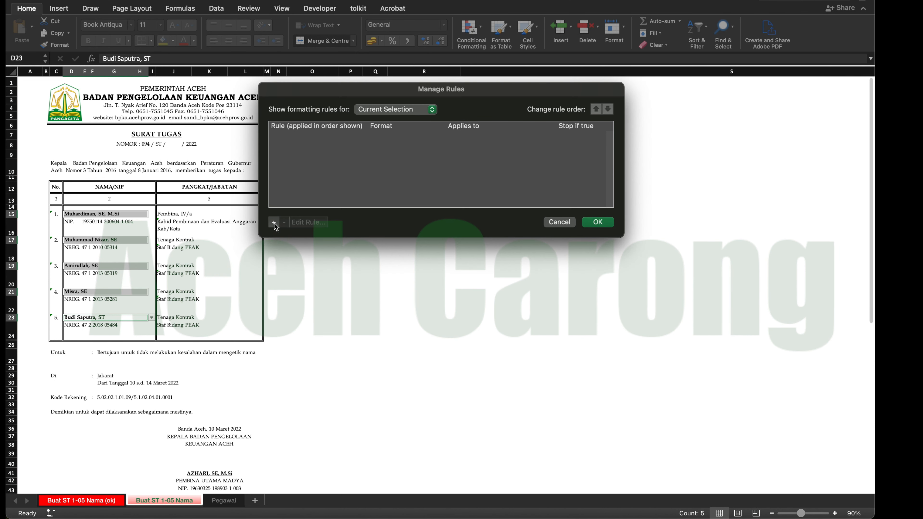
left_click(433, 118)
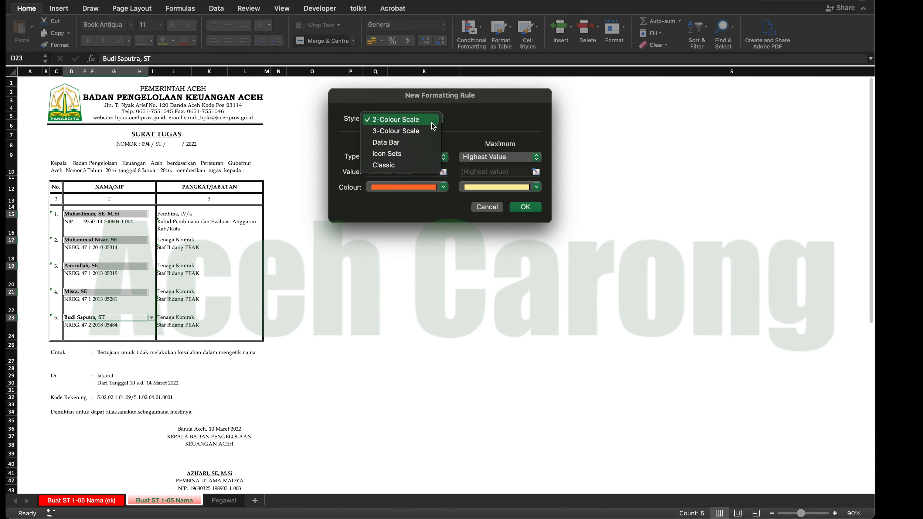
left_click(409, 168)
left_click(409, 146)
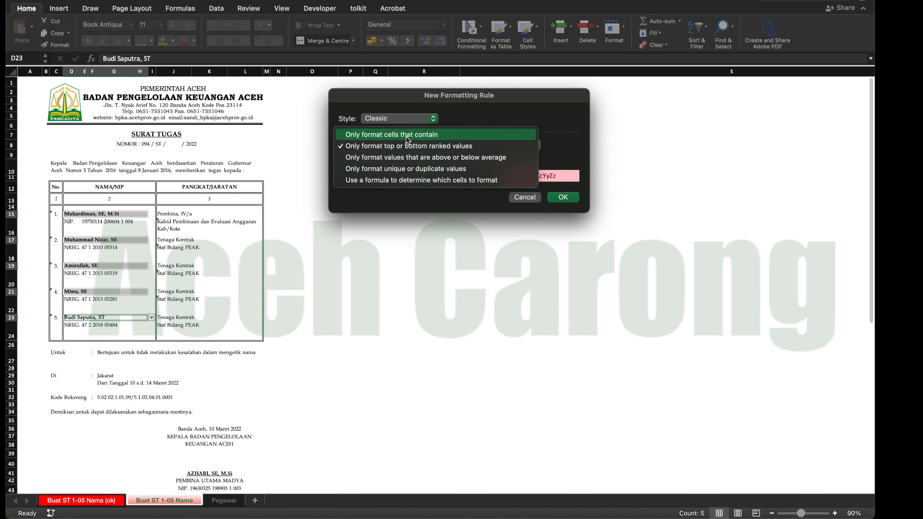
left_click(406, 136)
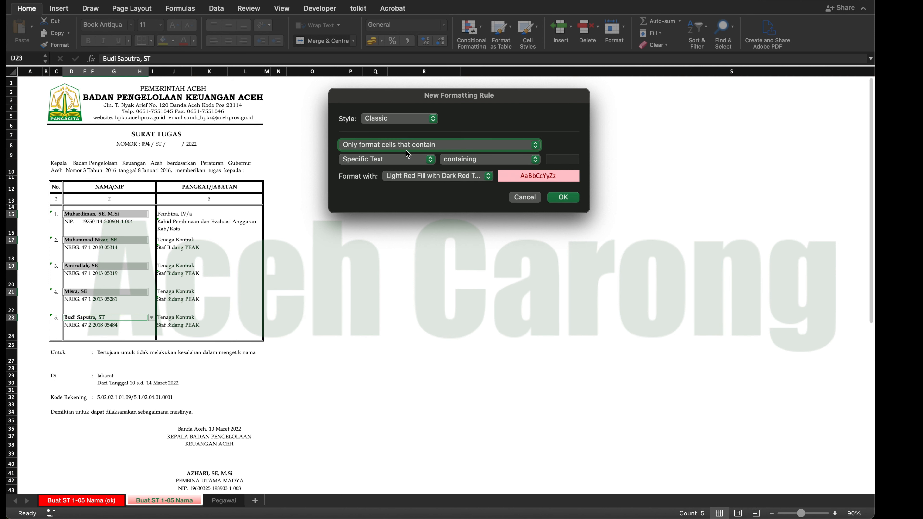
left_click(426, 158)
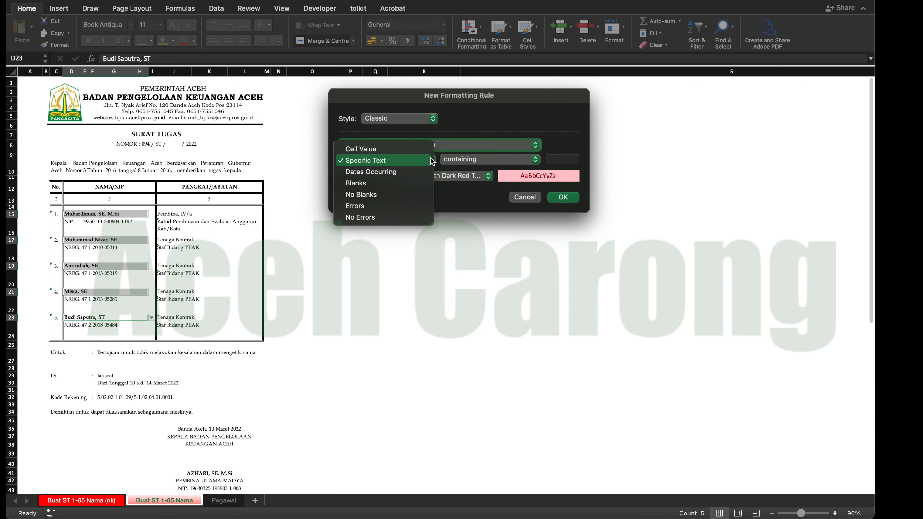
left_click(364, 184)
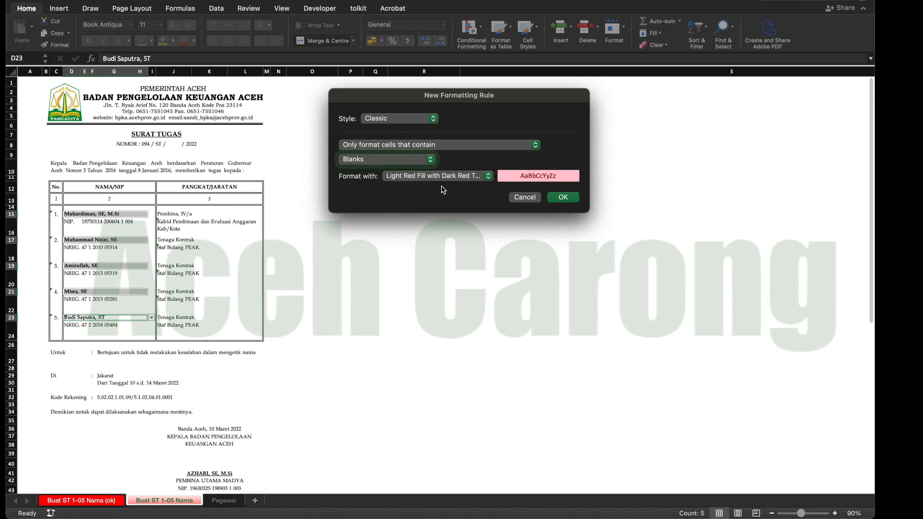
- Use Light Red Fill with Dark Red Text as the blank-cell rule's format and add the rule to the rule list
left_click(482, 177)
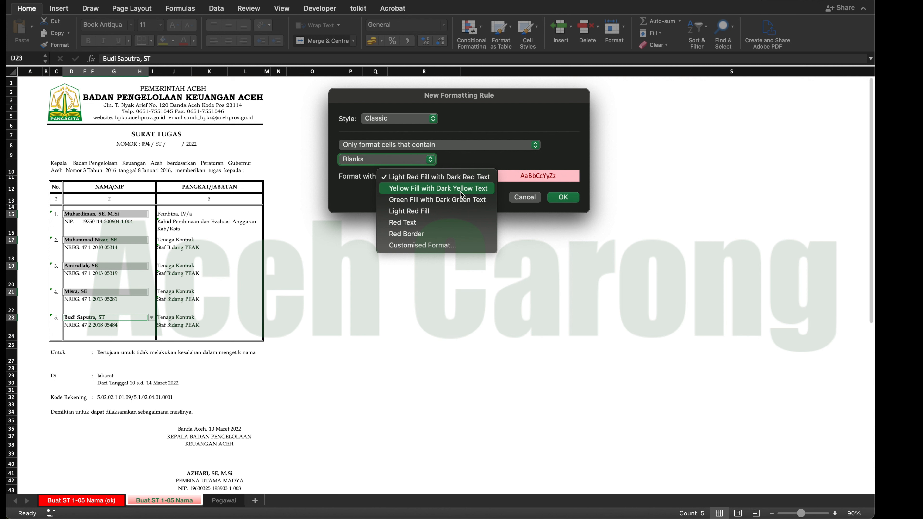
left_click(462, 177)
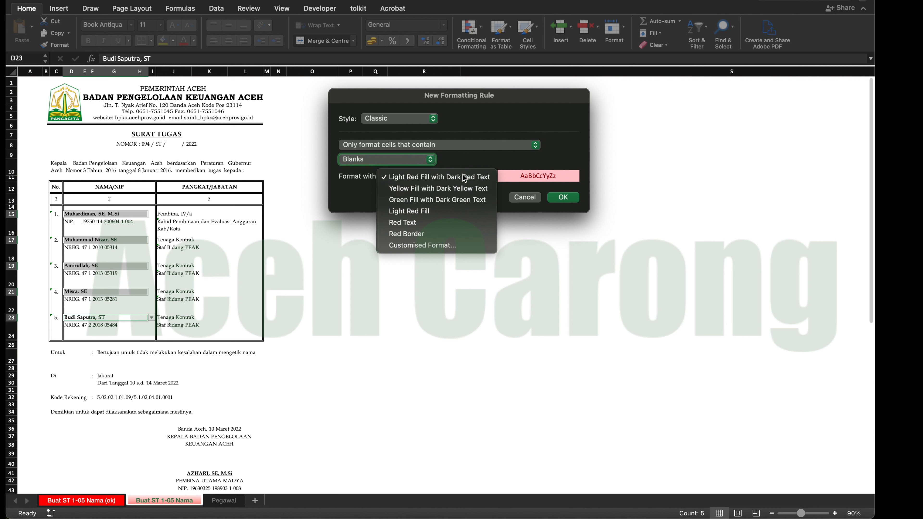
left_click(488, 177)
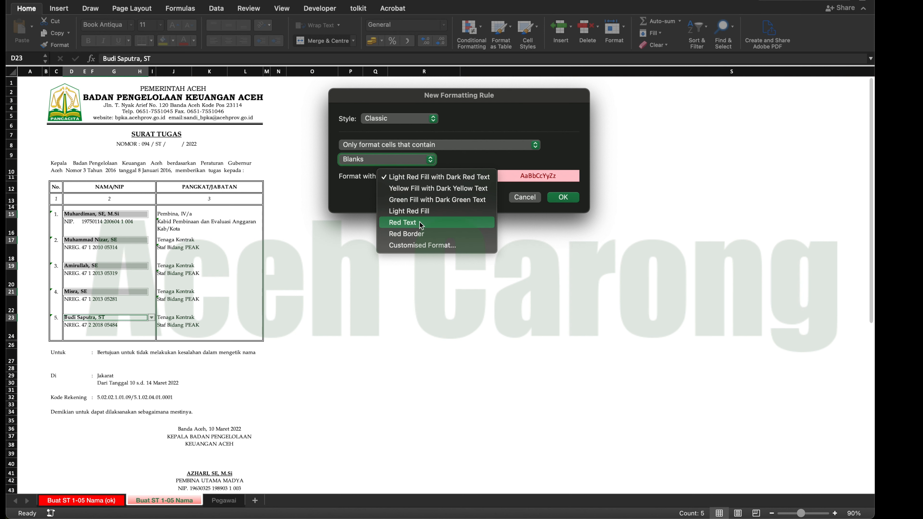
left_click(534, 162)
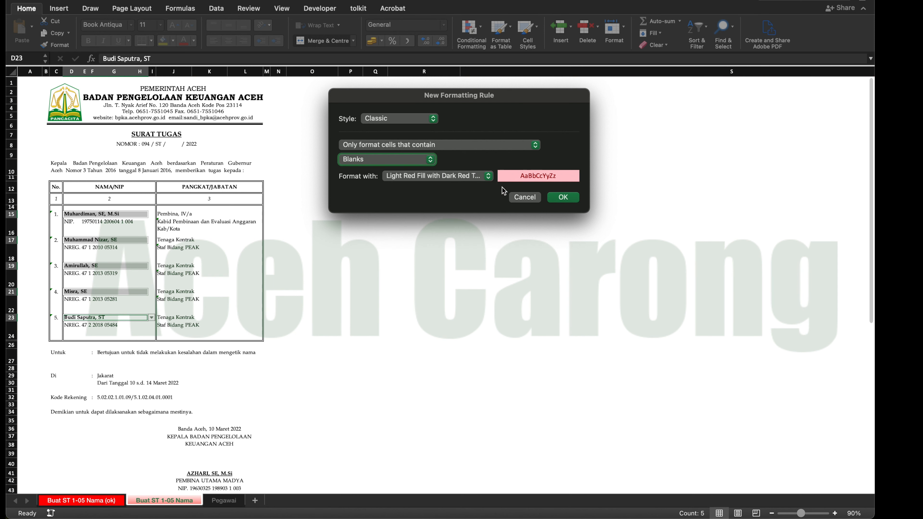
left_click(561, 198)
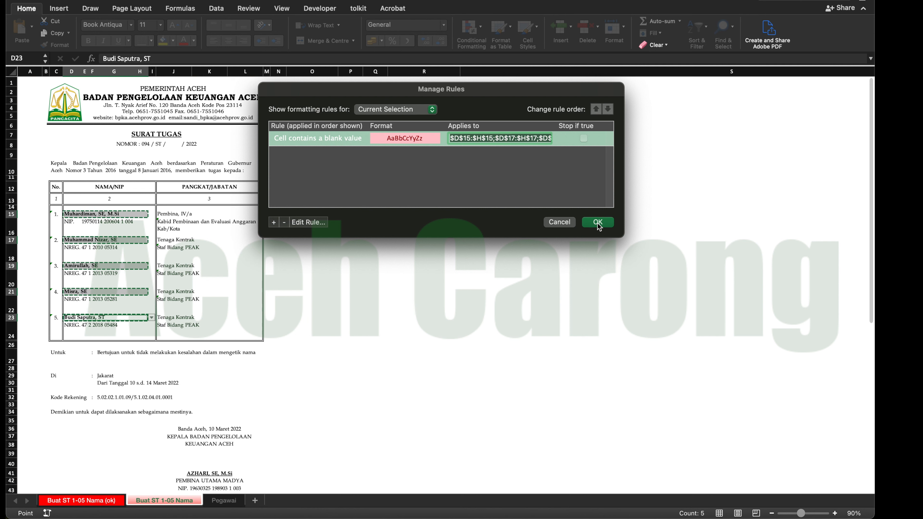
- Add a second Classic rule that formats duplicate values with Yellow Fill with Dark Yellow Text, and apply both rules
left_click(274, 222)
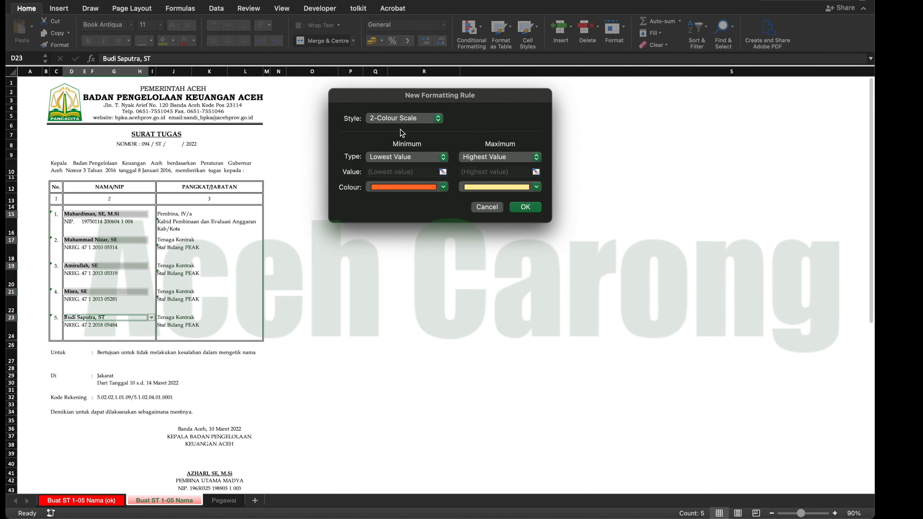
left_click(424, 122)
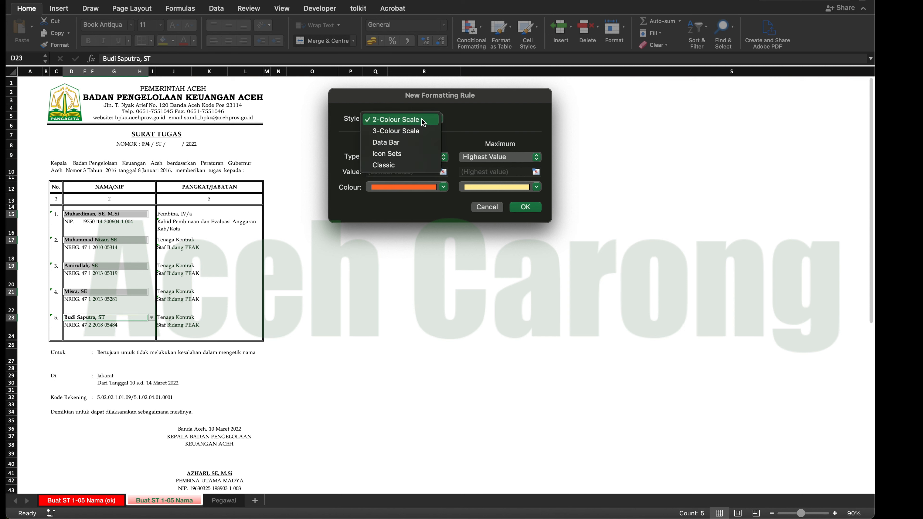
left_click(403, 162)
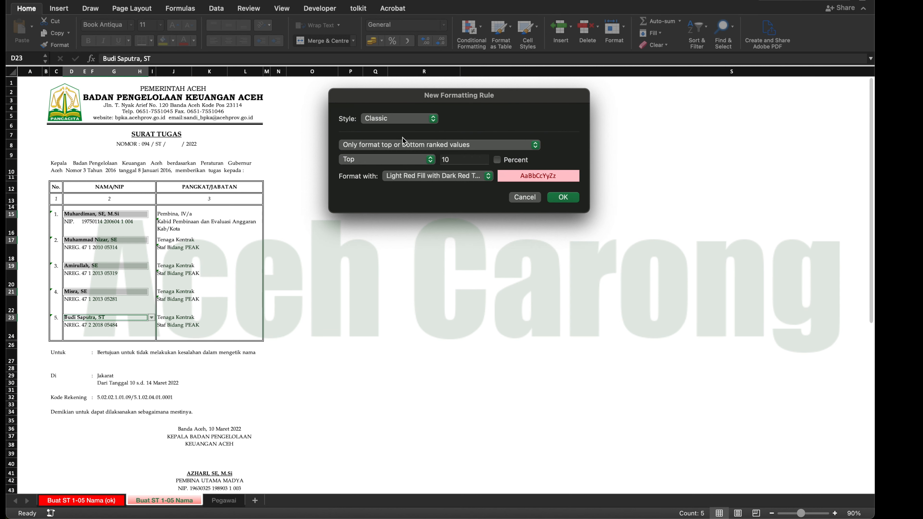
left_click(402, 144)
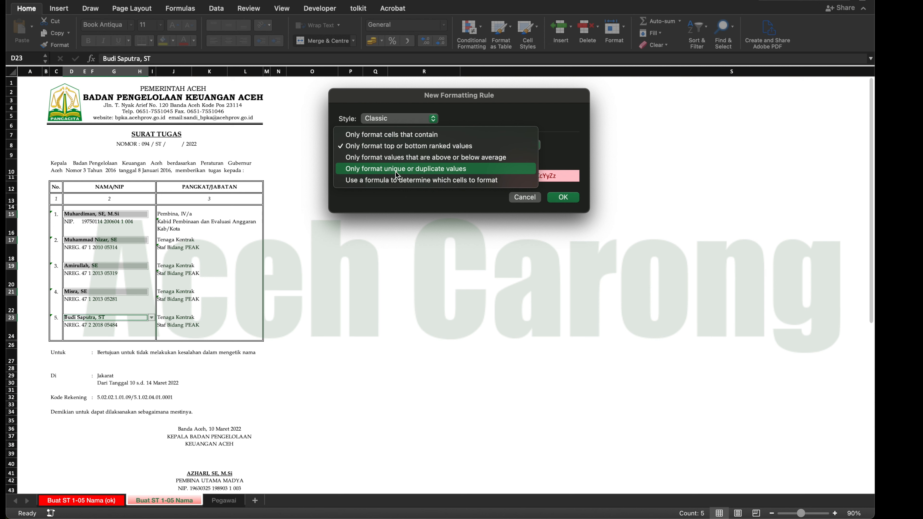
left_click(461, 170)
left_click(485, 179)
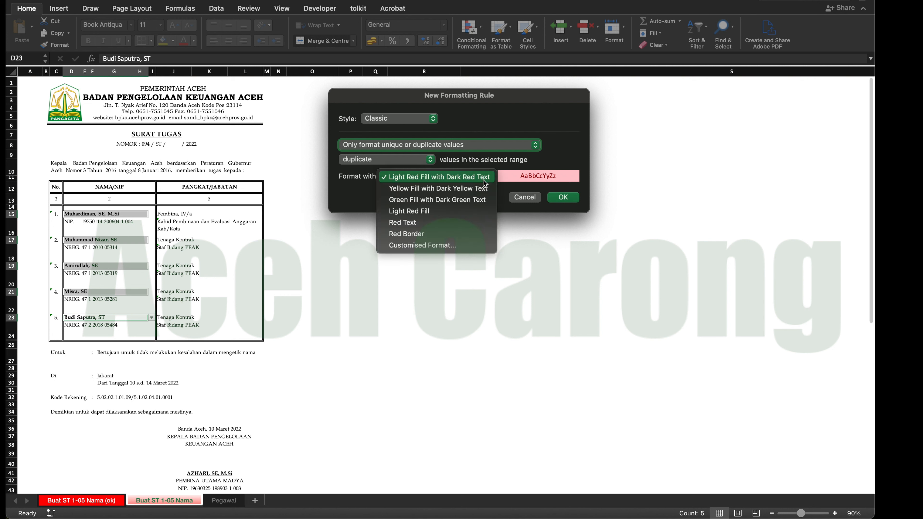
left_click(448, 189)
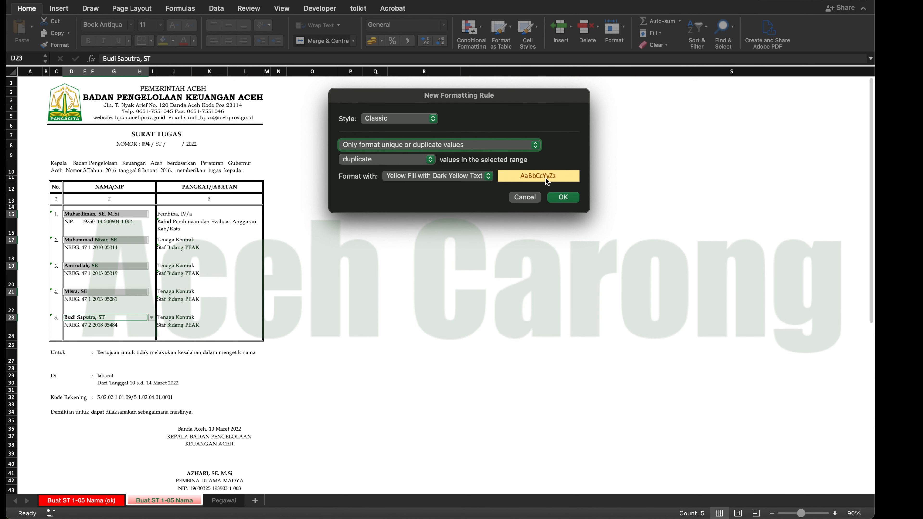
left_click(563, 197)
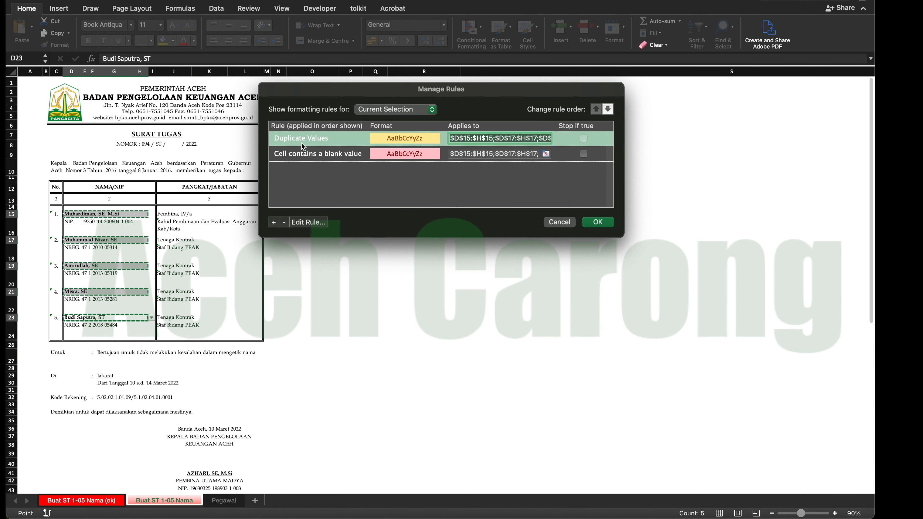
left_click(596, 223)
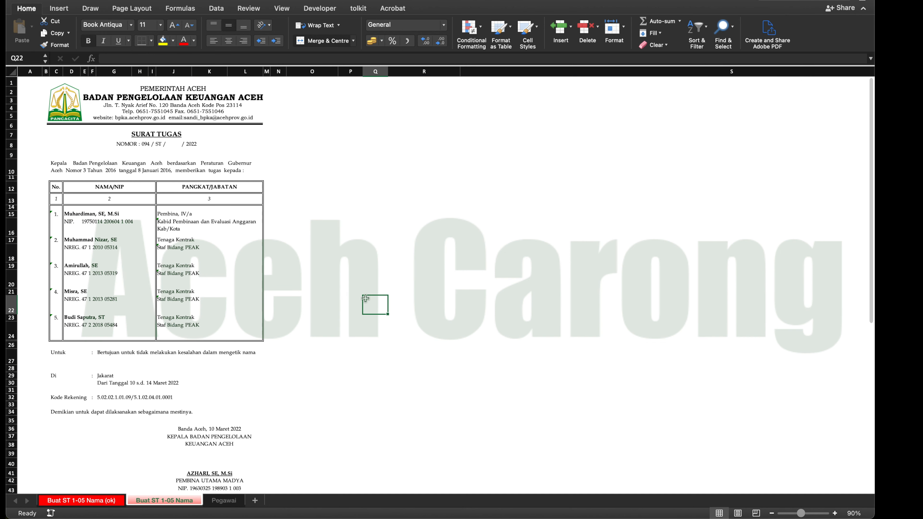
- Test the duplicate rule by setting the fourth entry's name in D21 to the same employee as D23
left_click(78, 292)
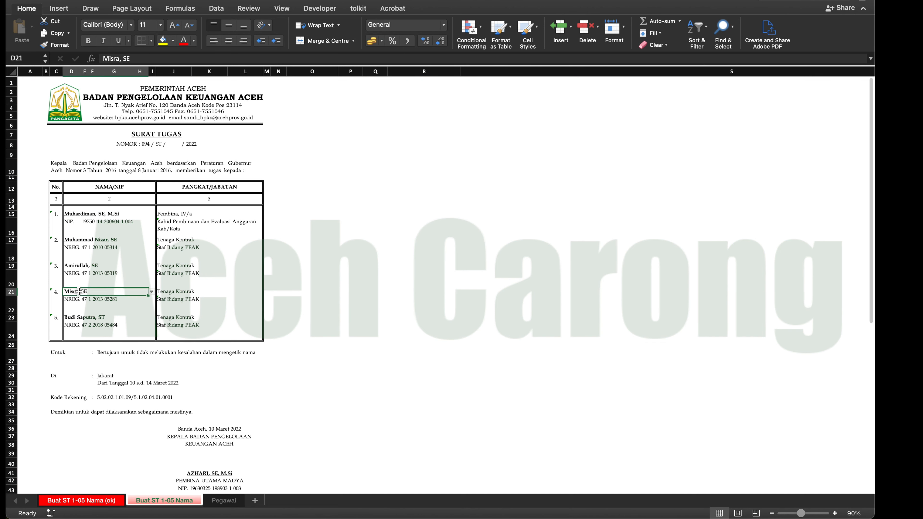
left_click(151, 291)
scroll(105, 363, "down", 4)
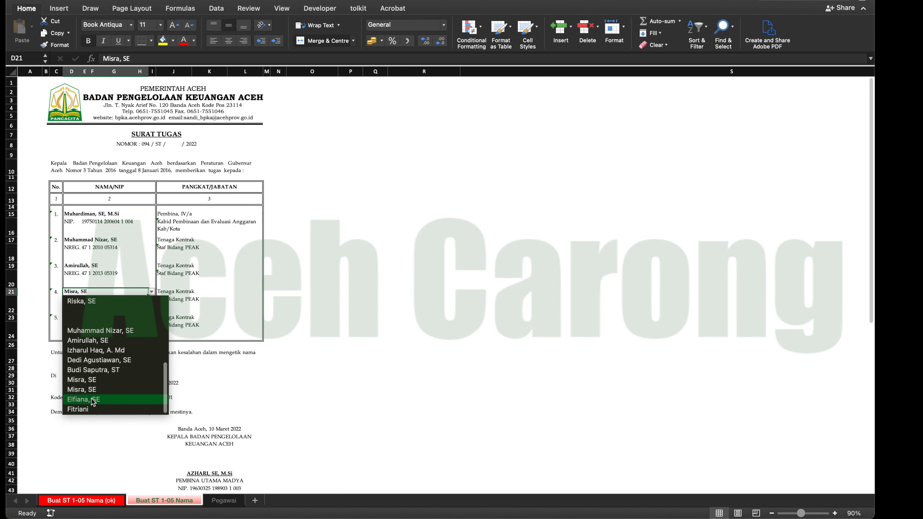
left_click(95, 370)
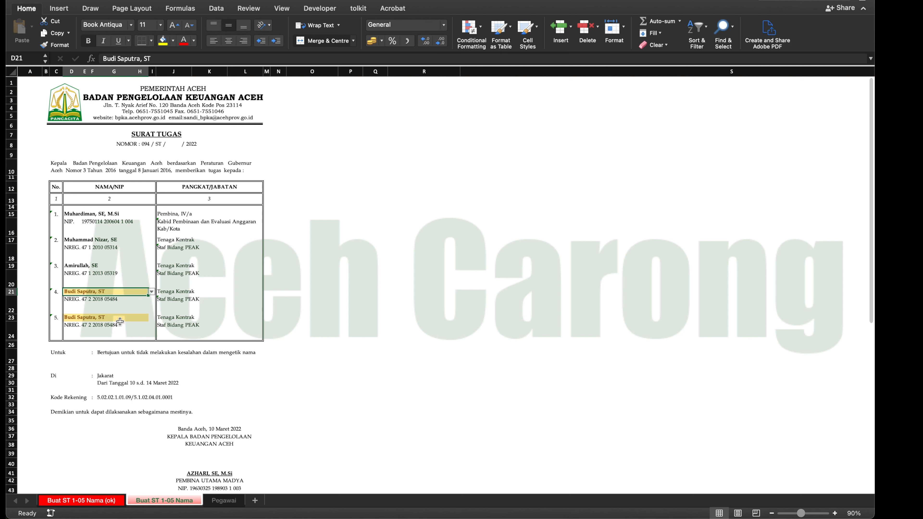
- Clear the name cells D15, D17, D19, D21 and D23 one after another to test the blank-cell rule
left_click(113, 215)
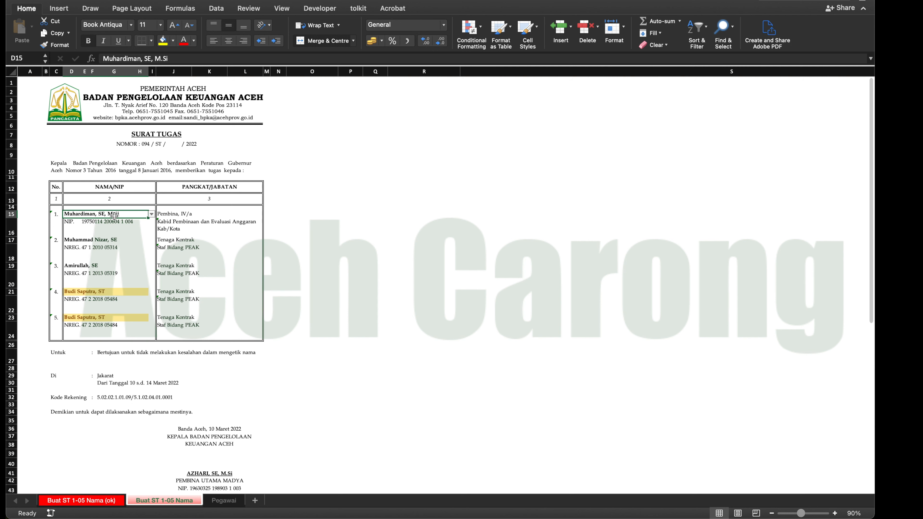
key("Delete")
left_click(112, 232)
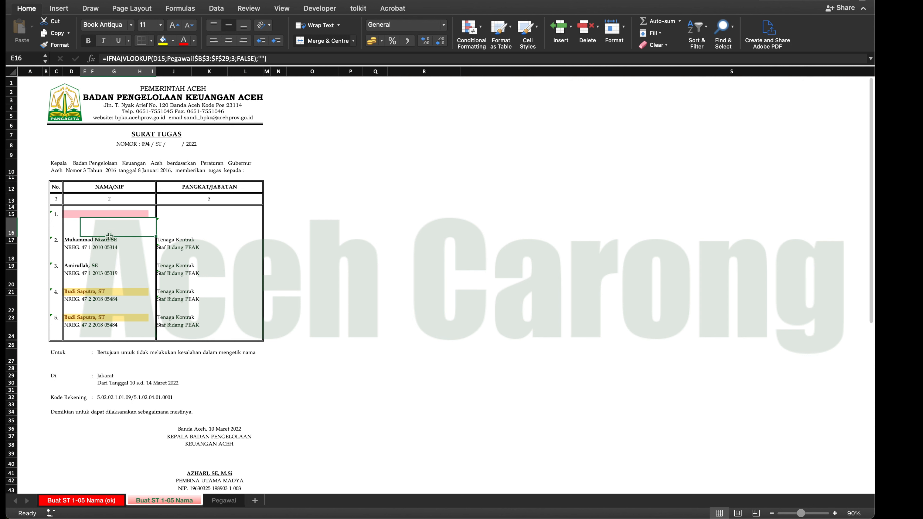
left_click(89, 240)
key("Delete")
left_click(77, 265)
key("Delete")
left_click(74, 290)
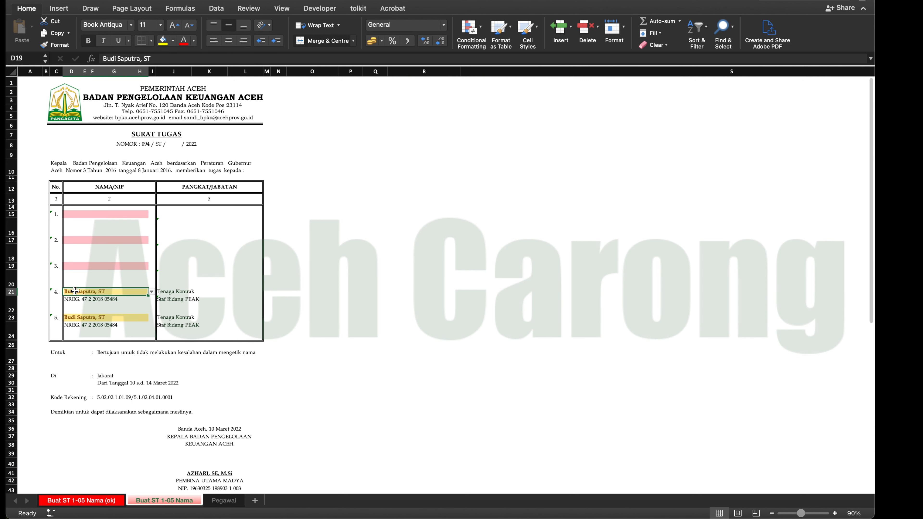
key("Delete")
left_click(75, 317)
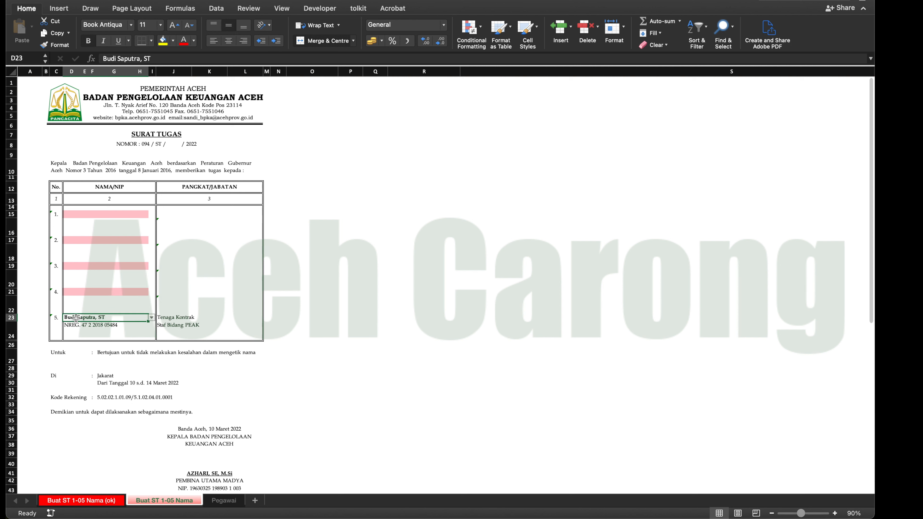
key("Delete")
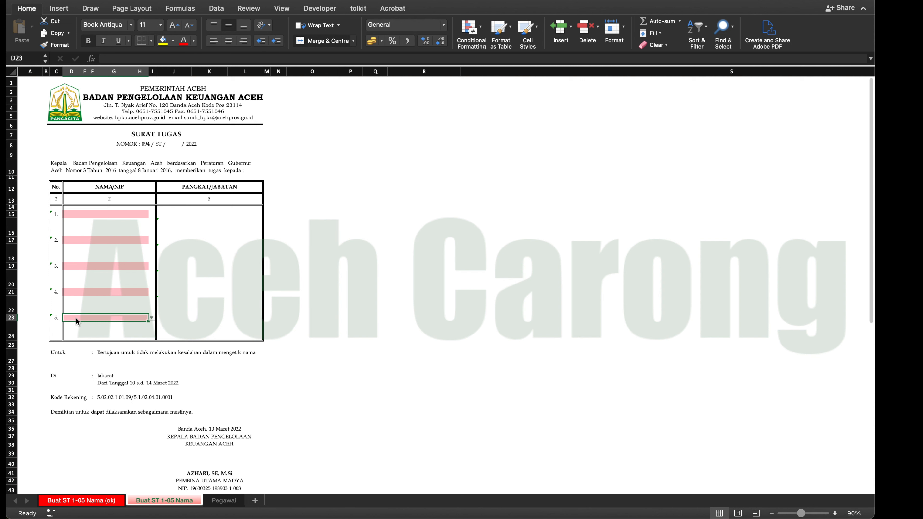
- Set the first entry's name in D15 to the first employee in its selection list
left_click(111, 214)
left_click(152, 215)
scroll(102, 276, "down", 5)
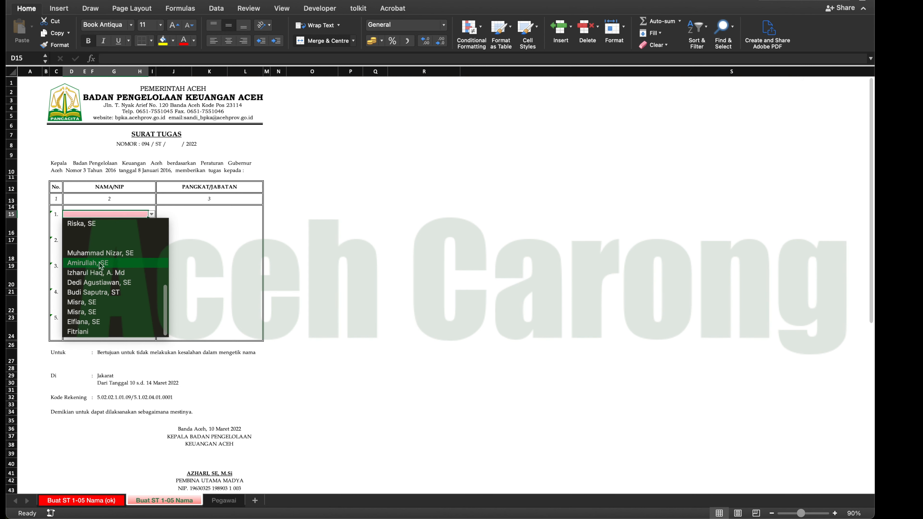
scroll(101, 262, "up", 5)
left_click(97, 224)
- Test the duplicate rule by setting the name cells D17, D19, D21 and D23 to the same employee as D15
left_click(96, 239)
left_click(152, 240)
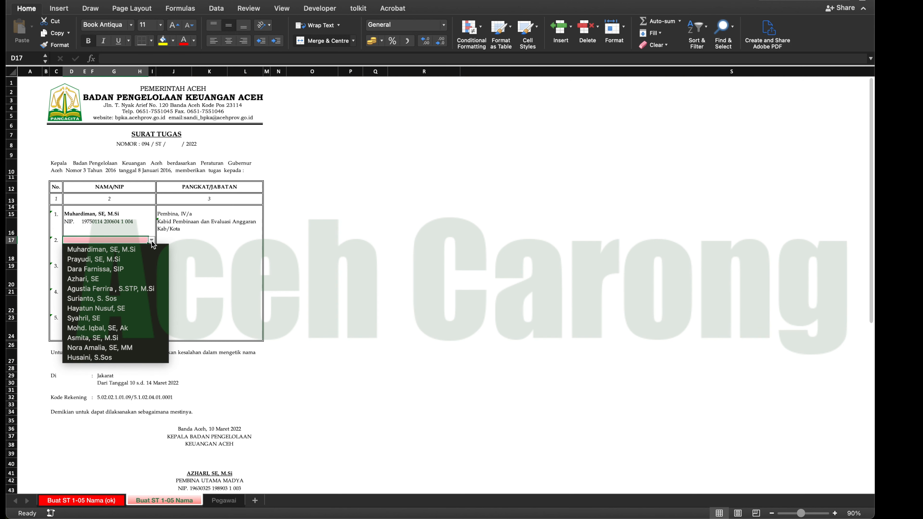
left_click(124, 250)
left_click(125, 266)
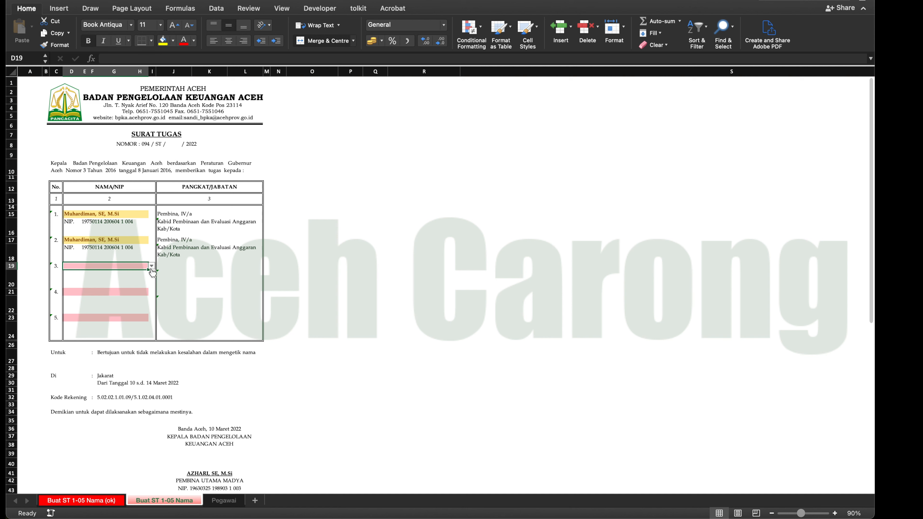
left_click(151, 266)
left_click(140, 279)
left_click(122, 293)
left_click(151, 292)
left_click(130, 304)
left_click(118, 318)
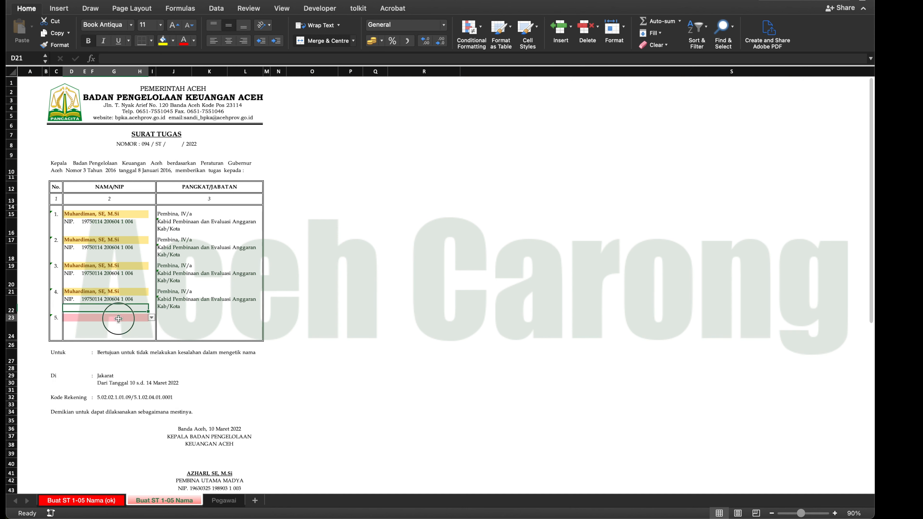
left_click(152, 318)
left_click(131, 327)
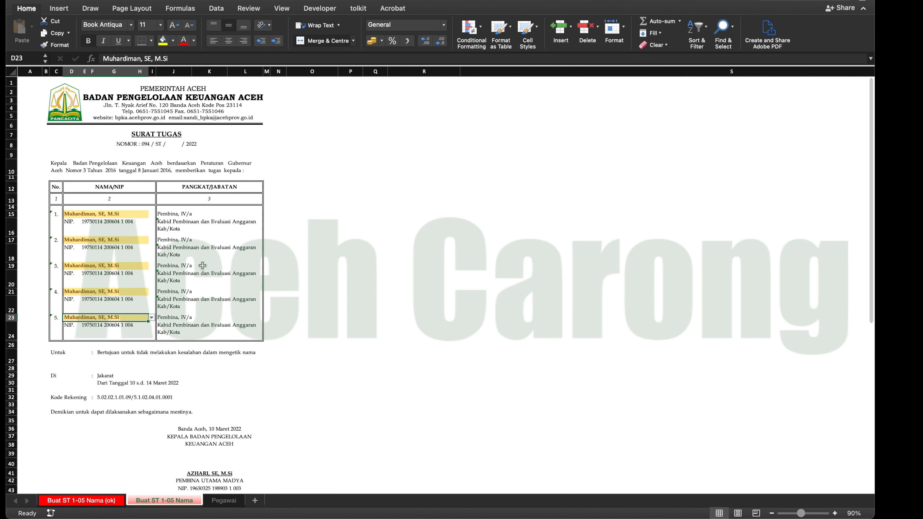
- Replace the duplicate names in D17 and D19 with the first and second contract employees in their selection lists
left_click(139, 240)
left_click(151, 240)
scroll(131, 276, "down", 5)
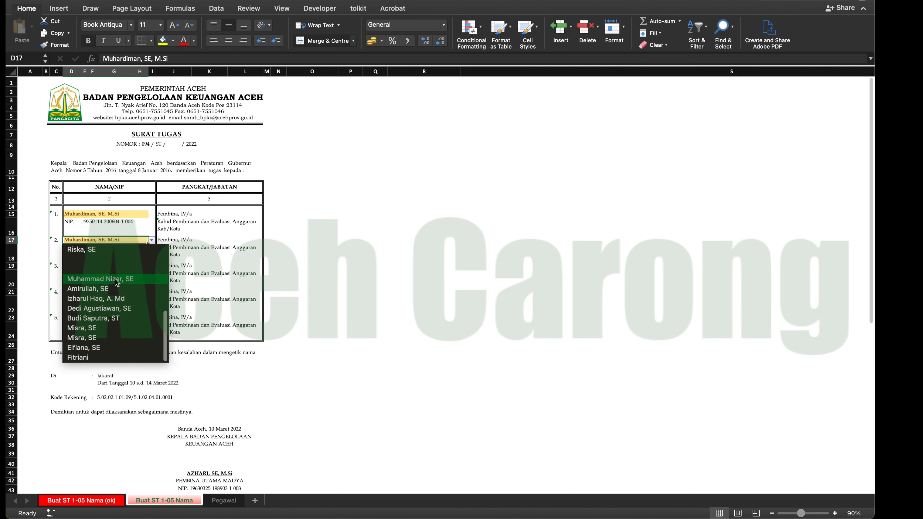
left_click(120, 278)
left_click(120, 265)
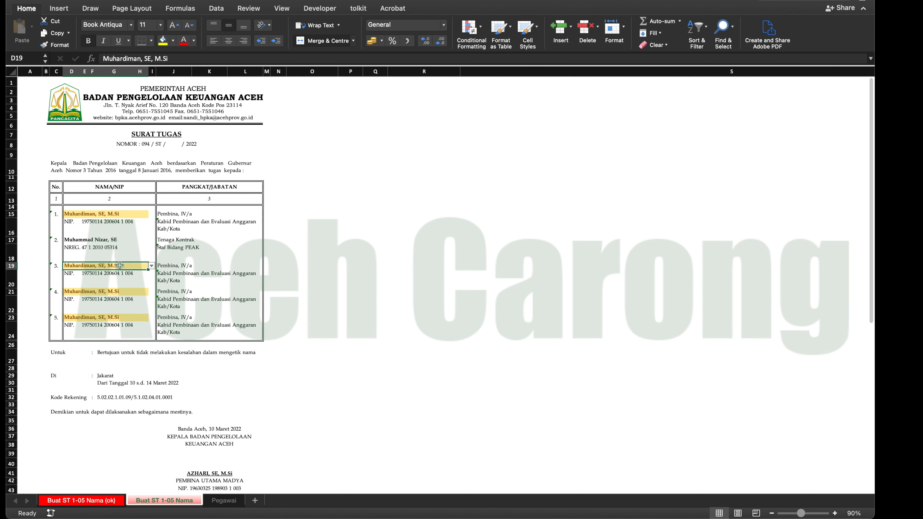
left_click(151, 266)
scroll(130, 303, "down", 5)
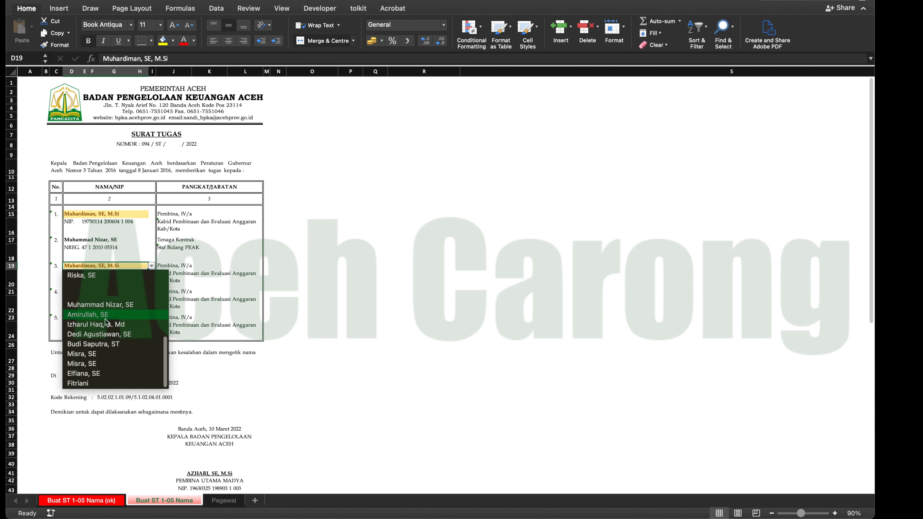
left_click(130, 304)
- Replace the duplicate names in D21 and D23 with the third and fifth contract employees in their selection lists
left_click(129, 291)
left_click(151, 291)
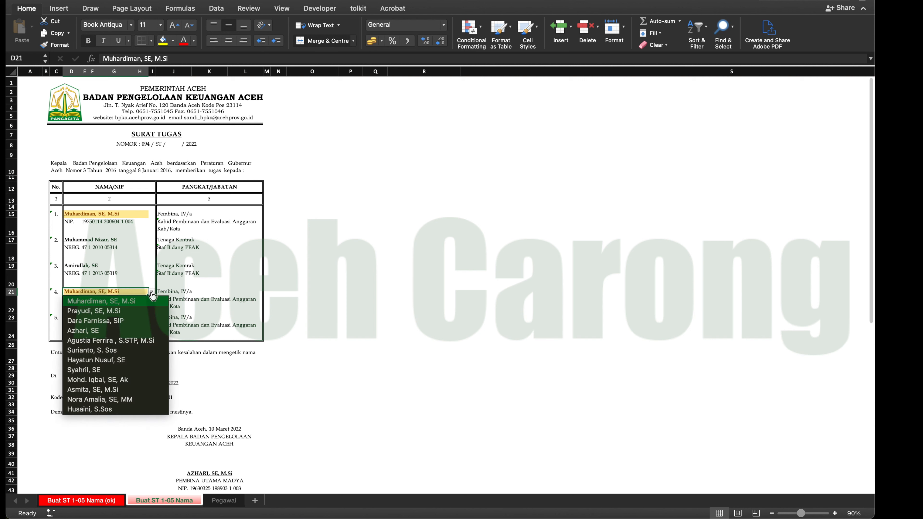
scroll(132, 325, "down", 3)
scroll(128, 334, "up", 2)
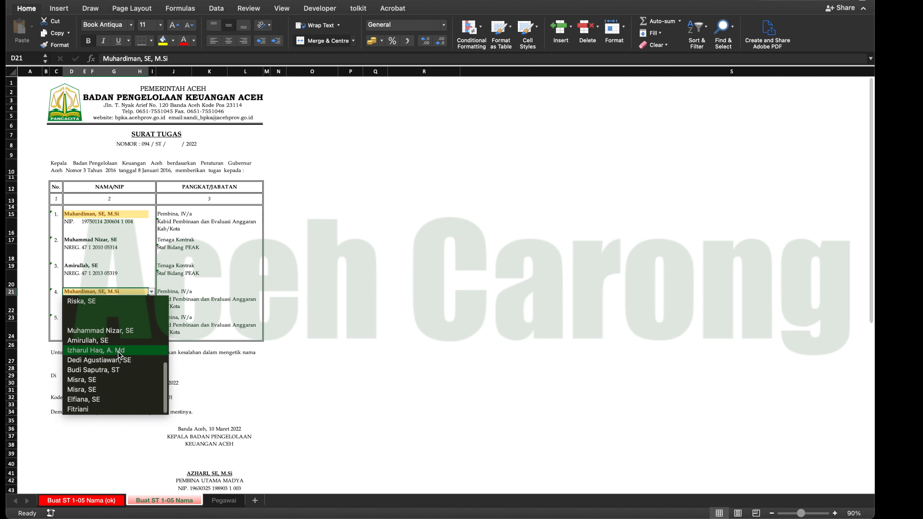
left_click(109, 350)
left_click(129, 319)
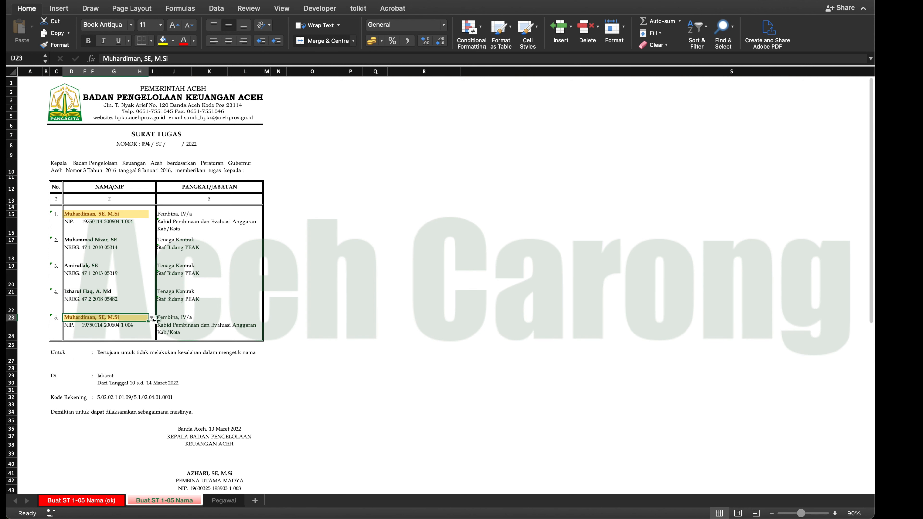
left_click(151, 318)
scroll(137, 372, "down", 5)
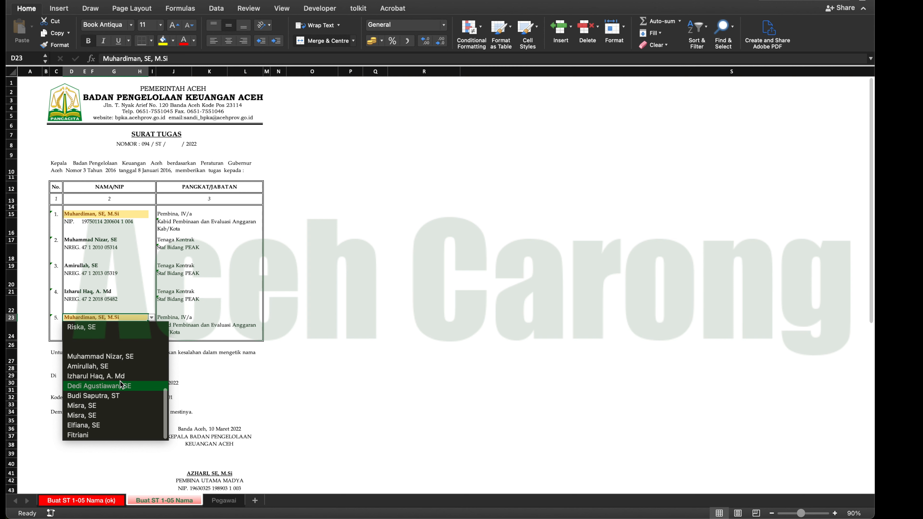
left_click(114, 395)
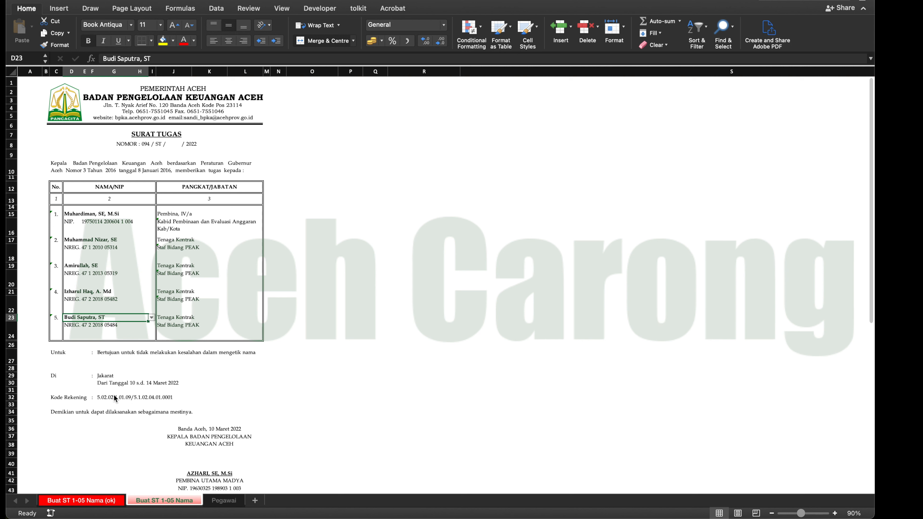
- Inspect the lookup formulas behind the employee number and position cells of the fifth and first entries
left_click(71, 224)
left_click(78, 327)
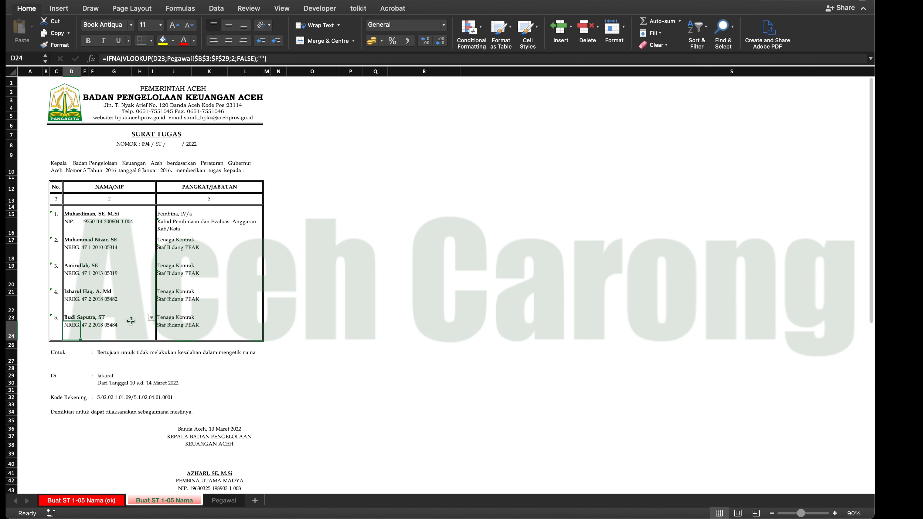
left_click(181, 324)
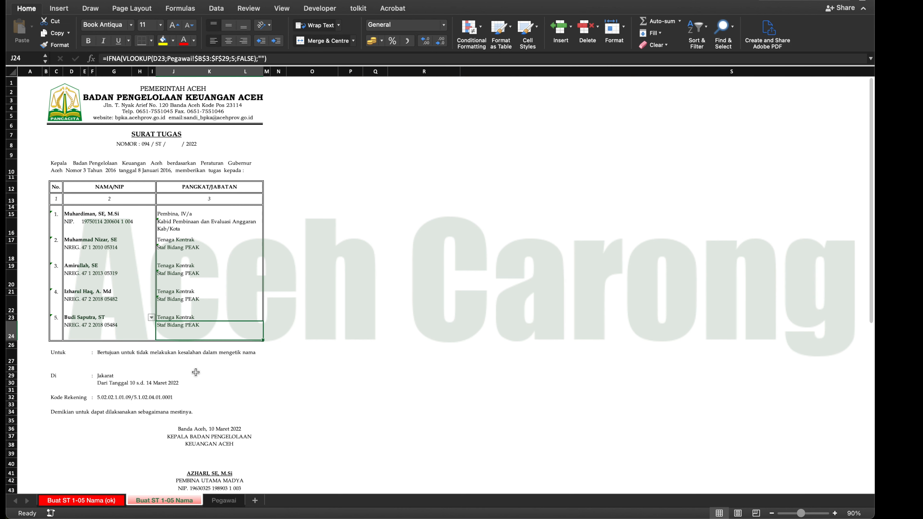
left_click(182, 215)
left_click(189, 223)
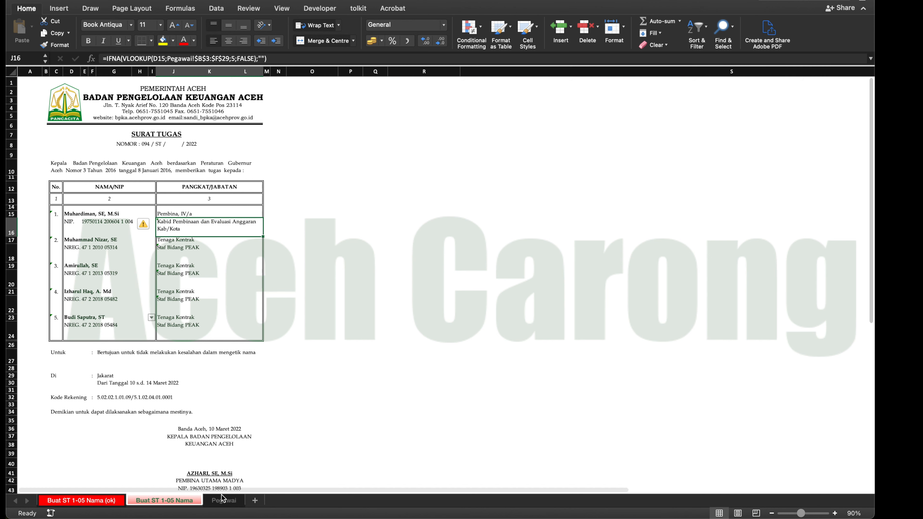
- Examine the repeated employee name in B26:B27 of the Pegawai sheet and the selection list of D15 on Buat ST 1-05 Nama
left_click(224, 502)
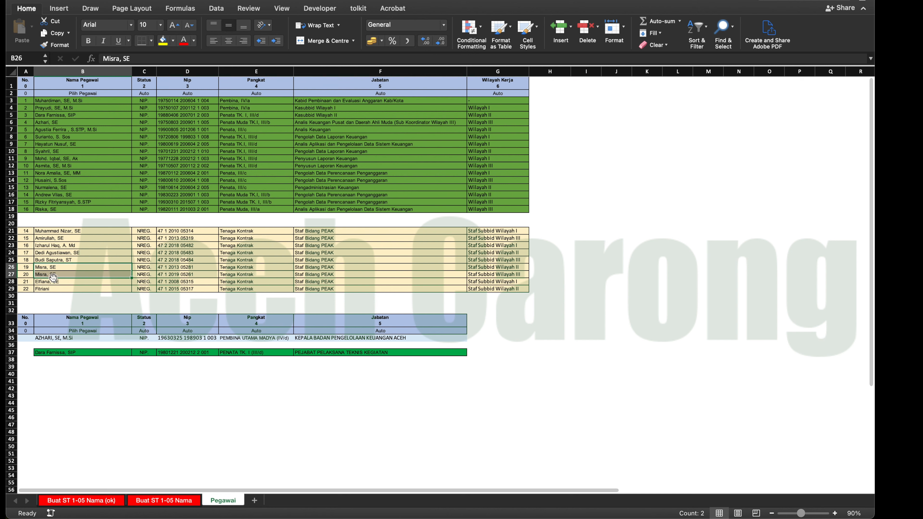
left_click_drag(44, 268, 51, 275)
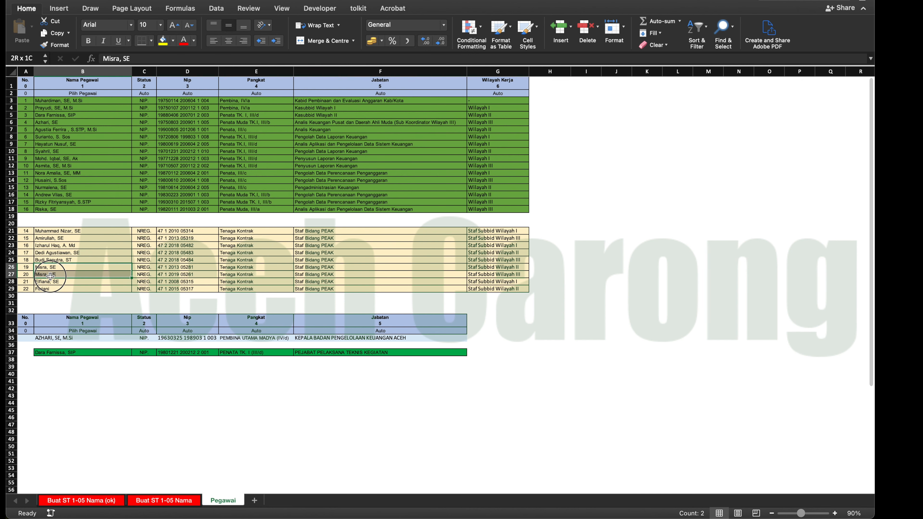
left_click(109, 500)
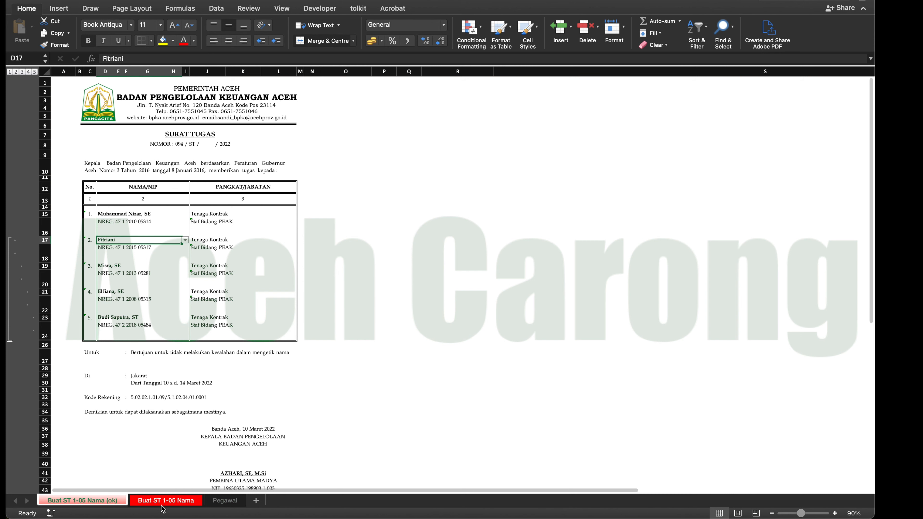
left_click(165, 500)
left_click(132, 214)
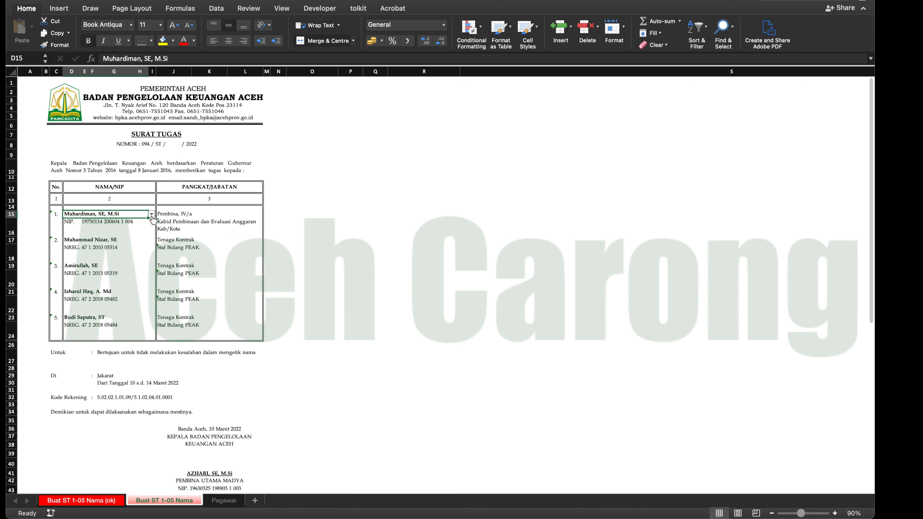
left_click(152, 214)
scroll(105, 291, "down", 5)
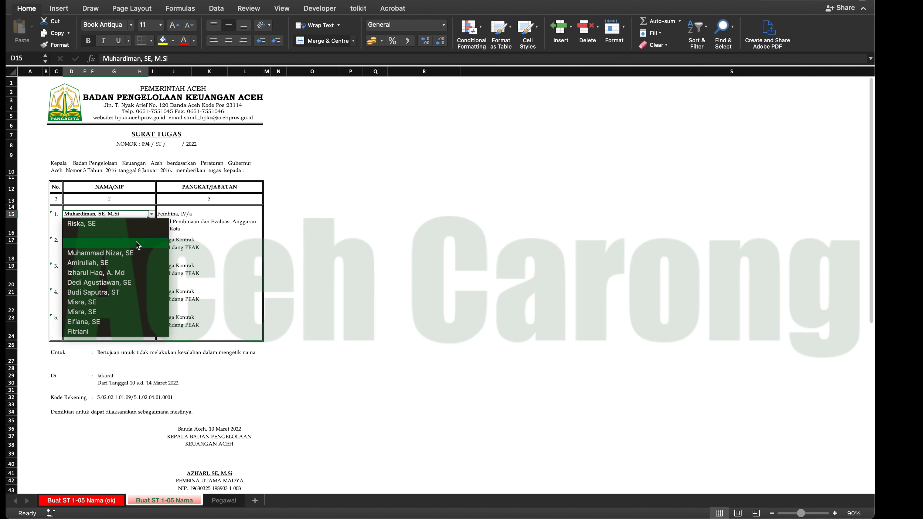
left_click(329, 223)
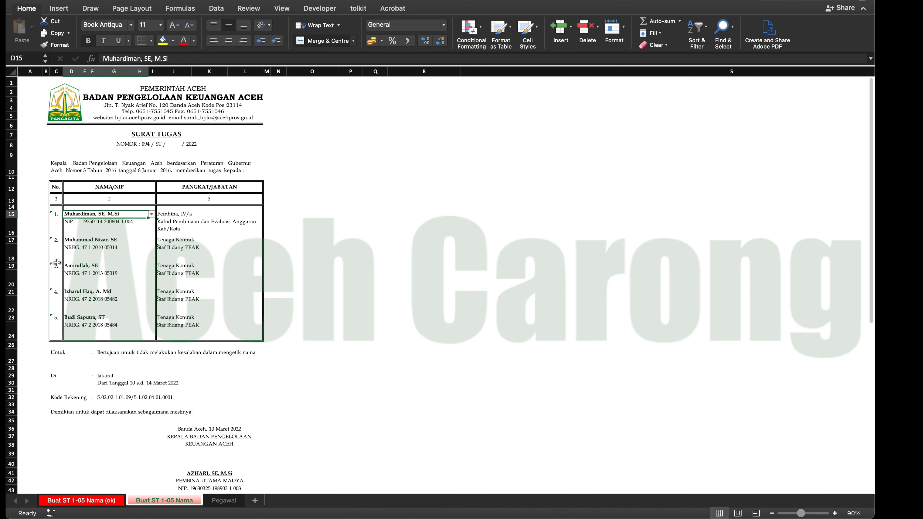
left_click(70, 251)
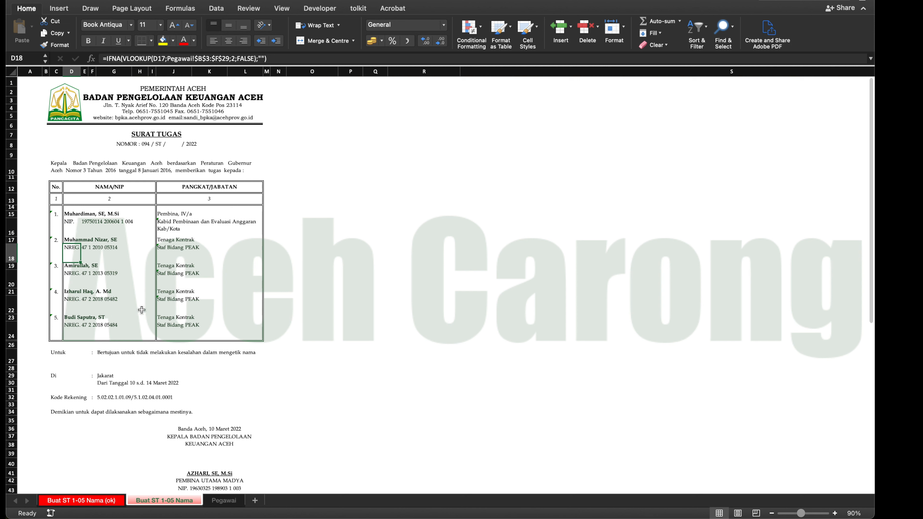
scroll(200, 382, "down", 1)
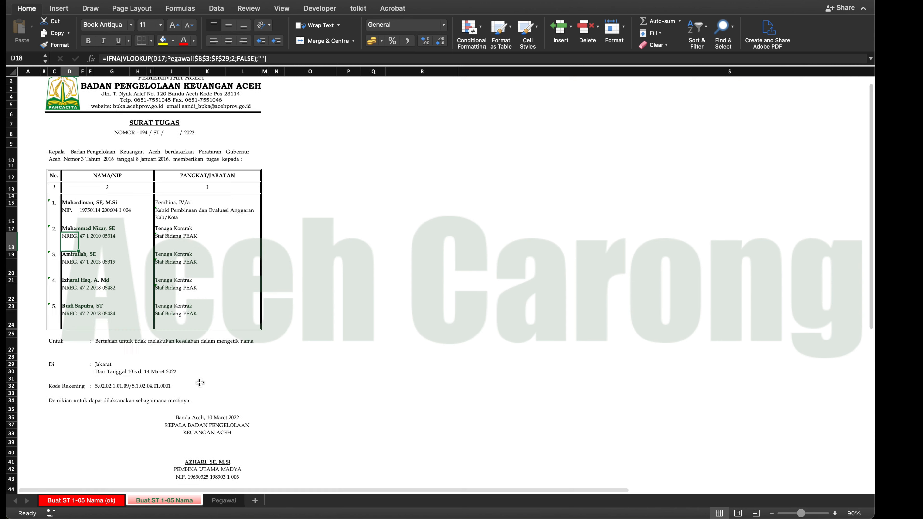
scroll(201, 382, "up", 1)
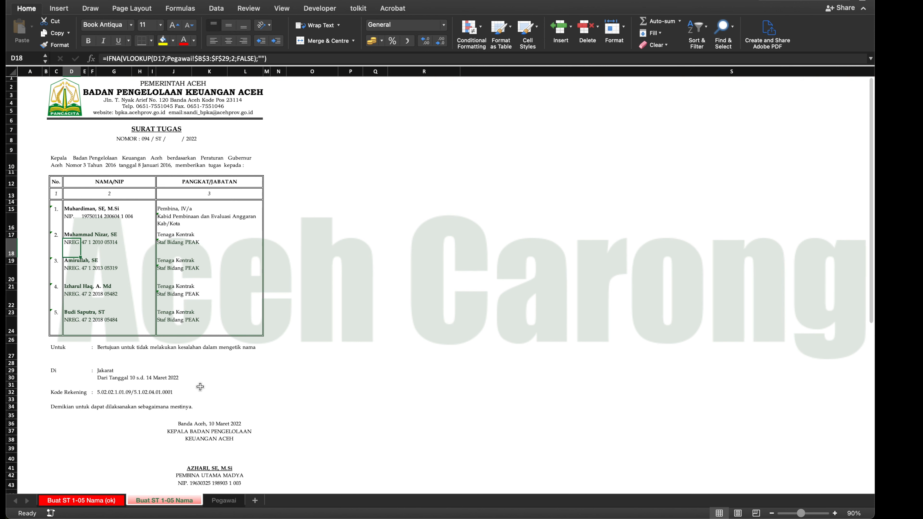
scroll(200, 385, "down", 1)
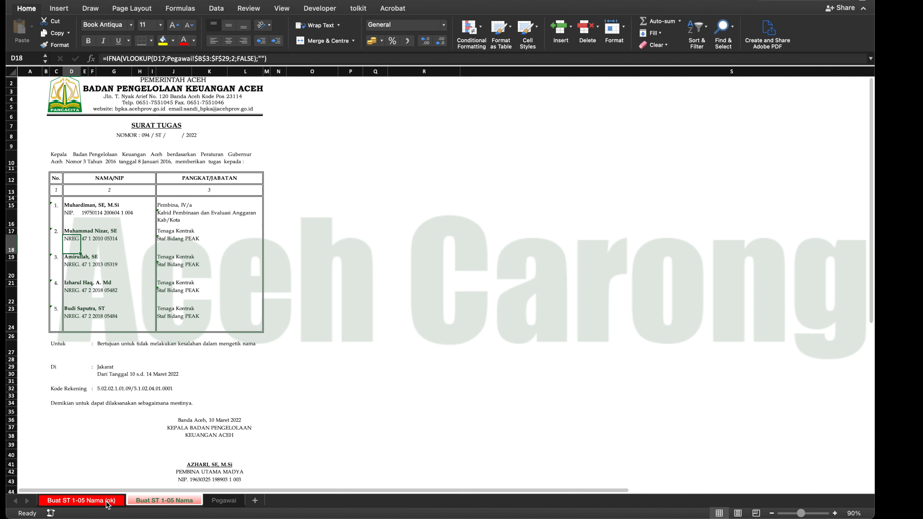
- Check the row grouping on the Buat ST 1-05 Nama (ok) sheet by showing outline level 3, and return to Buat ST 1-05 Nama
left_click(164, 500)
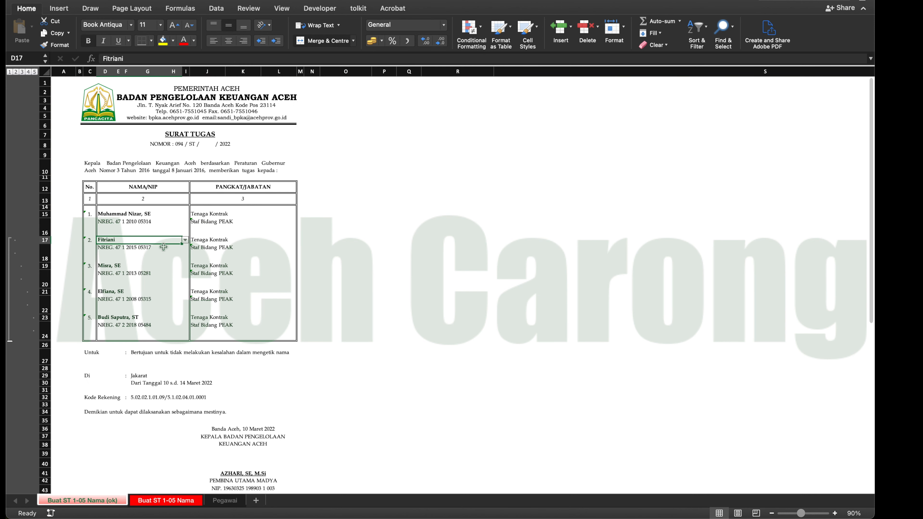
left_click(22, 73)
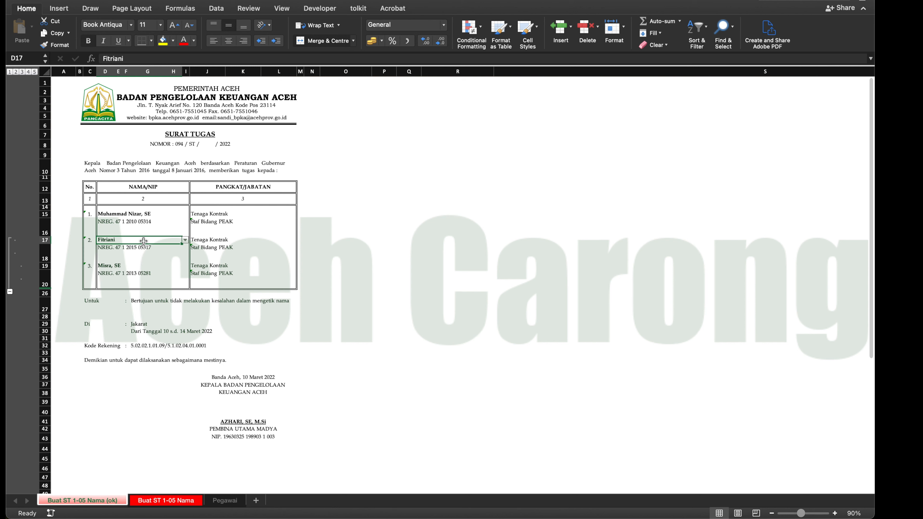
left_click(172, 502)
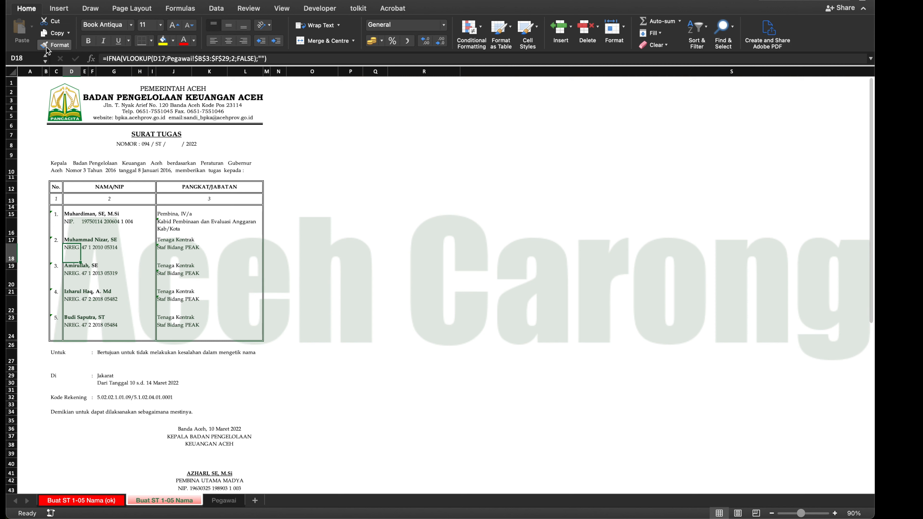
- Group rows 17 to 24 and test the outline by collapsing it to level 1 and expanding it to level 2
left_click(217, 7)
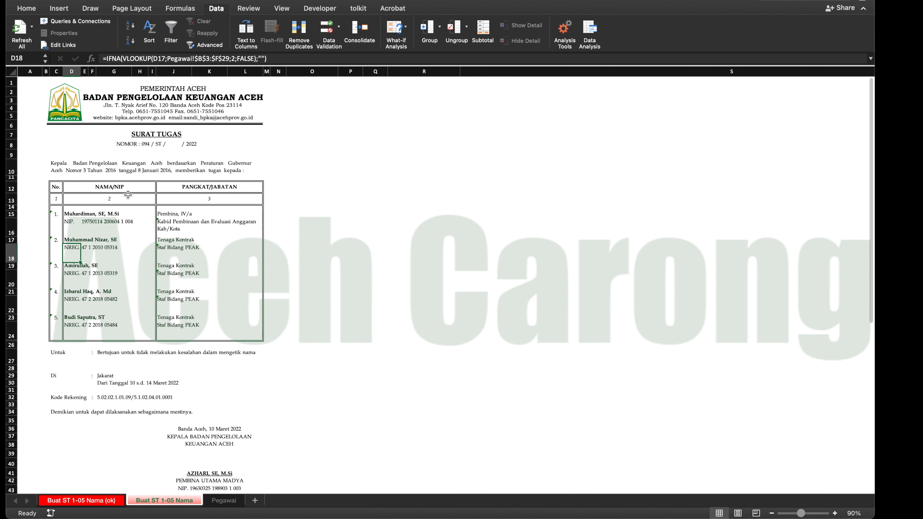
left_click(12, 240)
left_click_drag(12, 241, 10, 323)
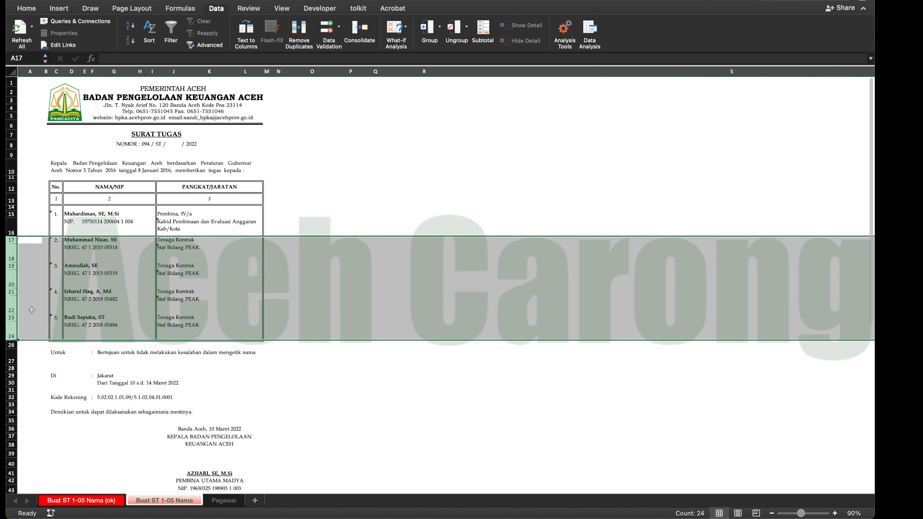
left_click(425, 31)
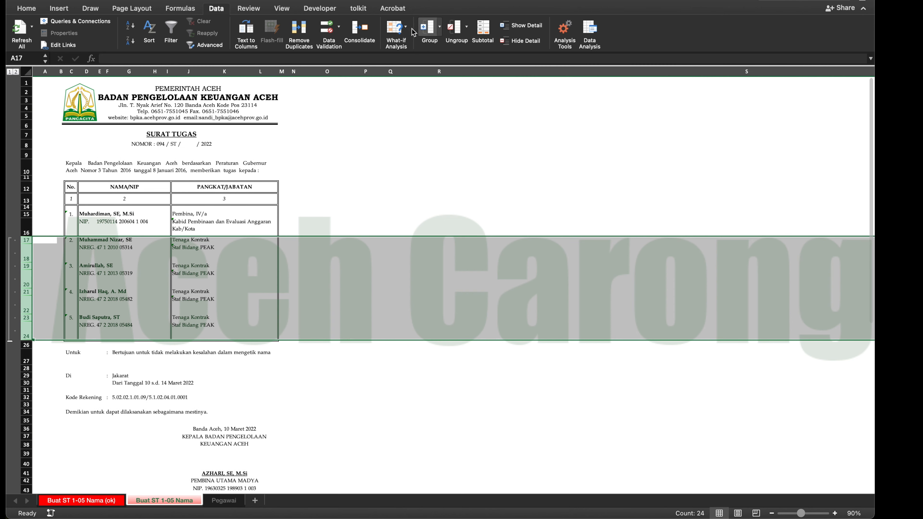
left_click(11, 72)
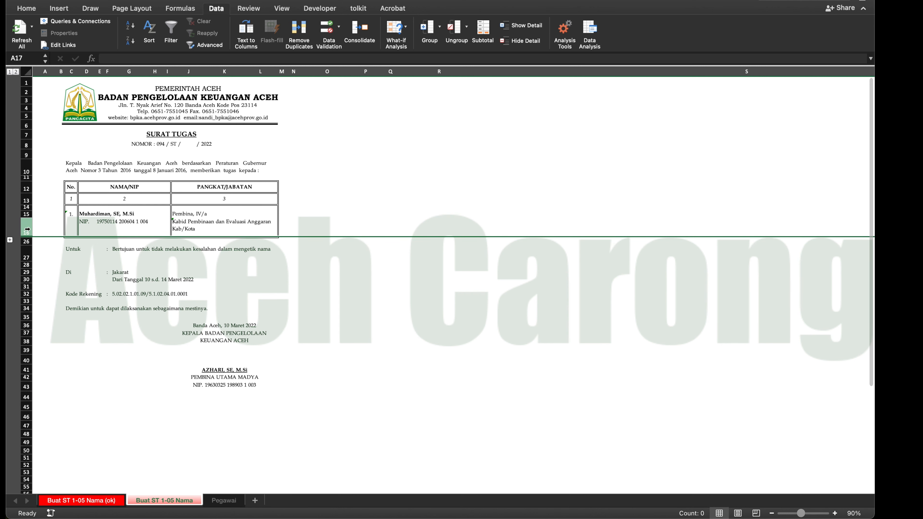
left_click(16, 72)
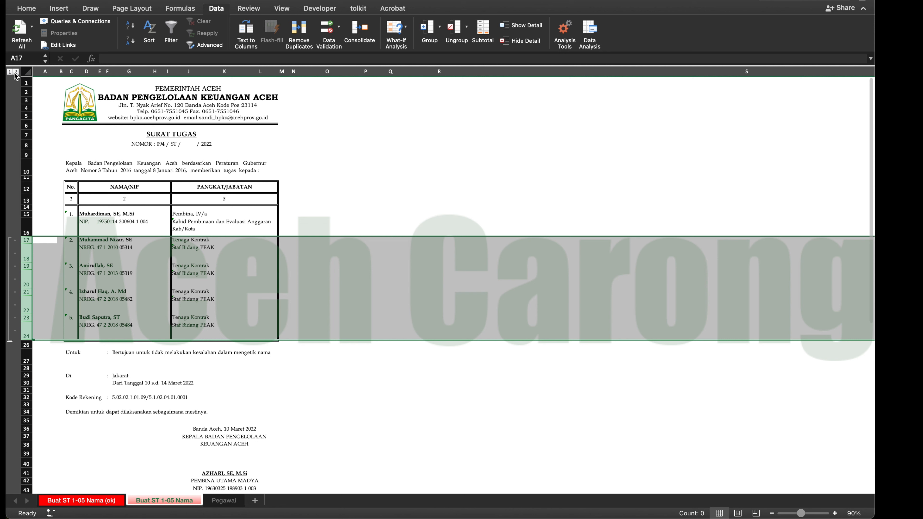
- Add nested row groups for rows 19 to 24, 21 to 24 and 23 to 24
left_click_drag(27, 268, 26, 325)
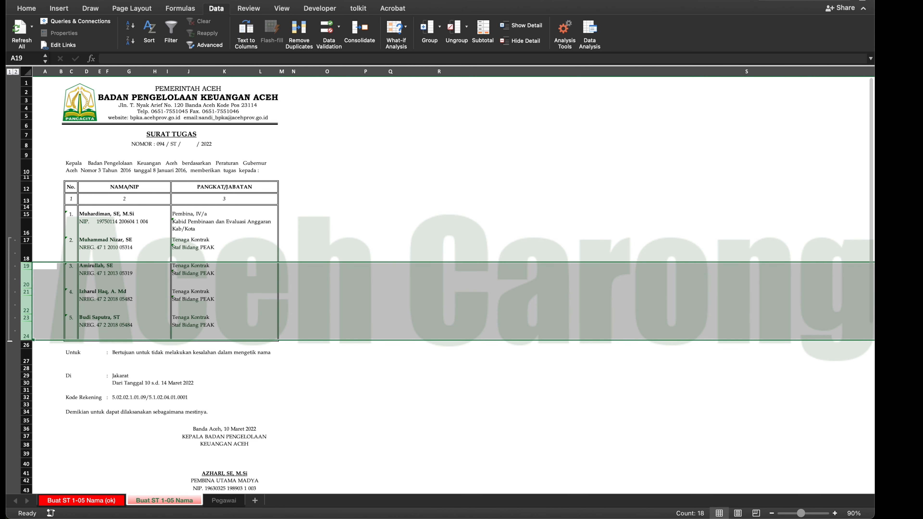
left_click(429, 32)
left_click_drag(32, 292, 32, 329)
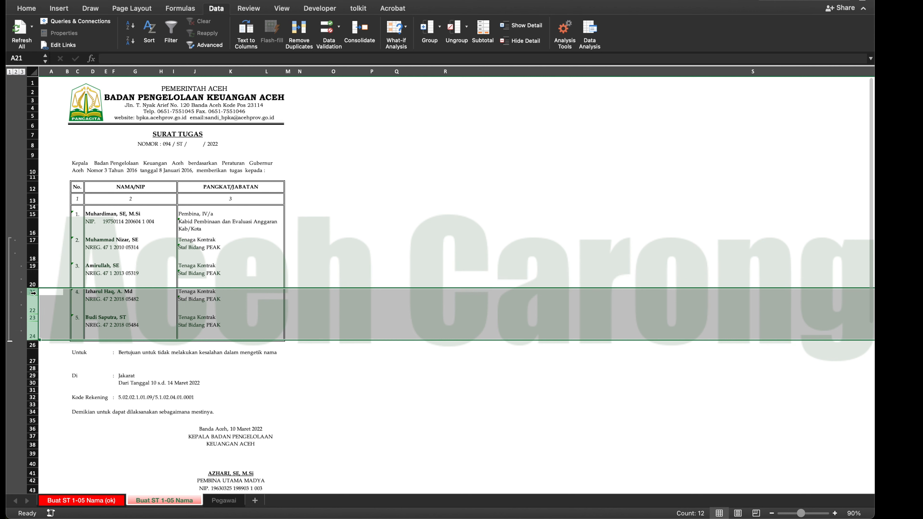
left_click(429, 31)
left_click_drag(40, 318, 39, 327)
left_click(425, 29)
left_click(384, 167)
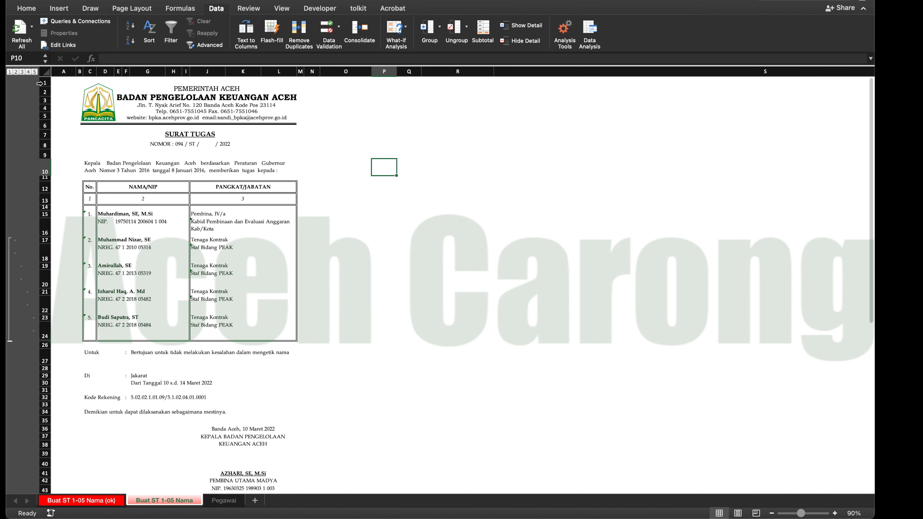
- Test the nested row groups by switching through outline levels 1 to 5 and back down to 3, ending at level 5
left_click(10, 72)
left_click(16, 73)
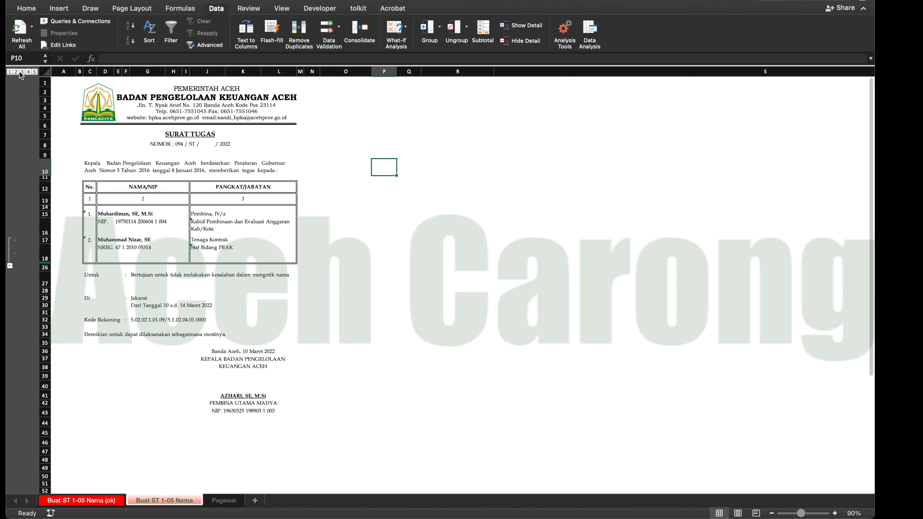
left_click(22, 72)
left_click(28, 72)
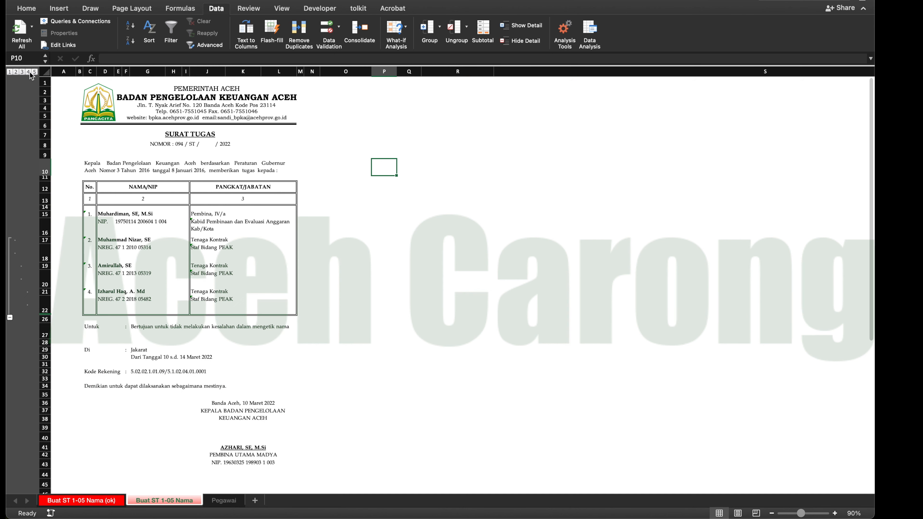
left_click(34, 72)
left_click(28, 73)
left_click(22, 72)
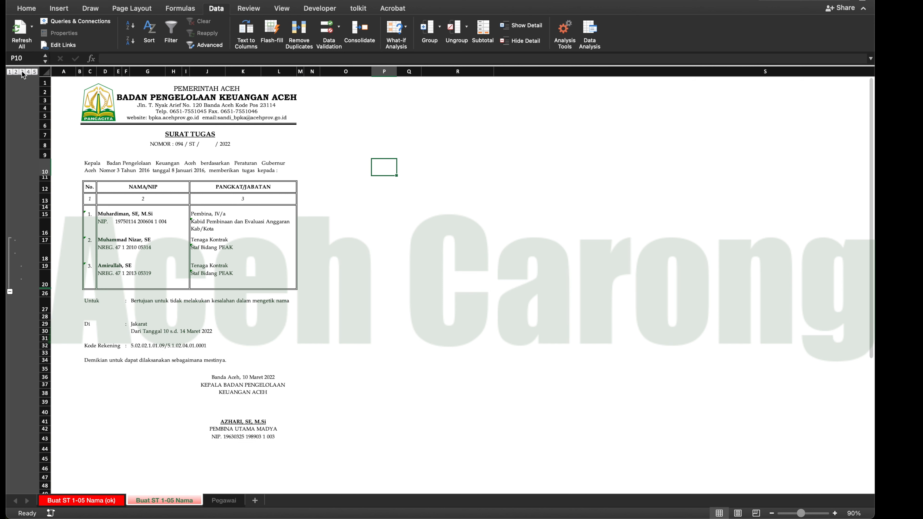
left_click(34, 72)
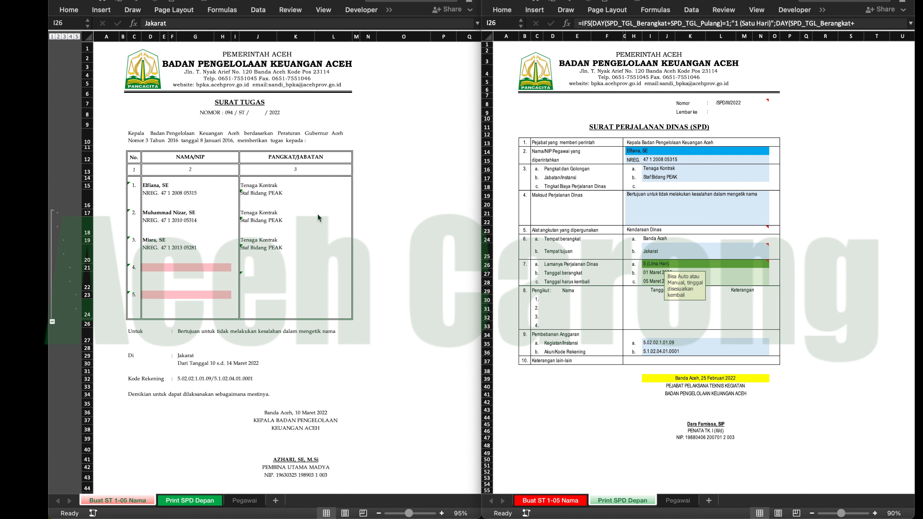
- Fill the blank fourth entry in D21 of Buat ST 1-05 Nama with an unused employee from the selection list
left_click(339, 210)
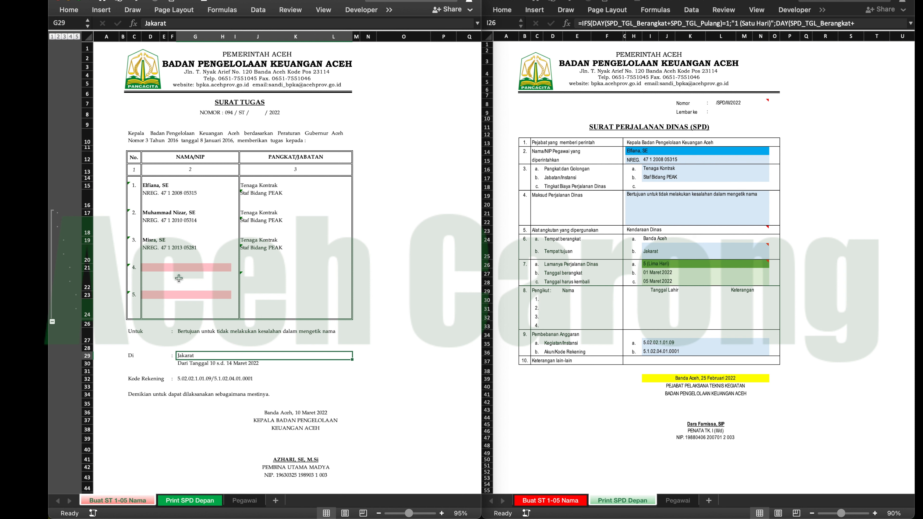
left_click(213, 266)
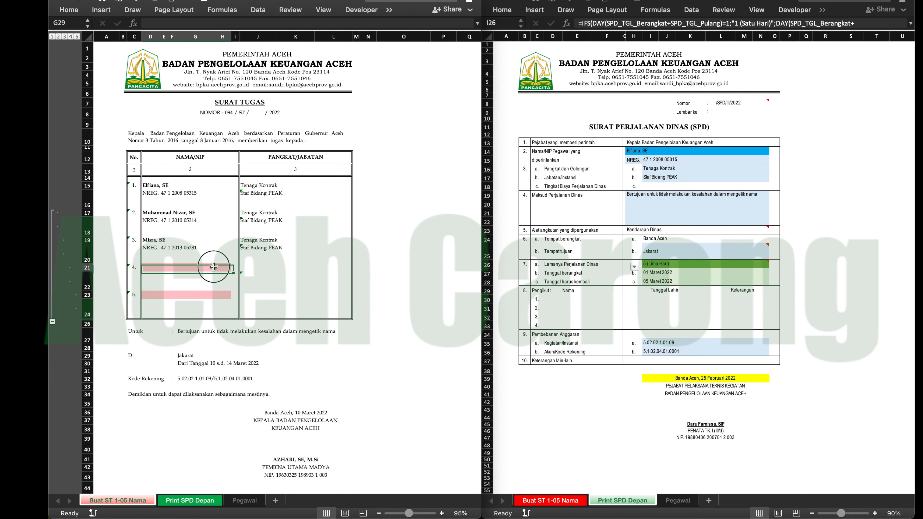
left_click(235, 272)
scroll(209, 345, "down", 3)
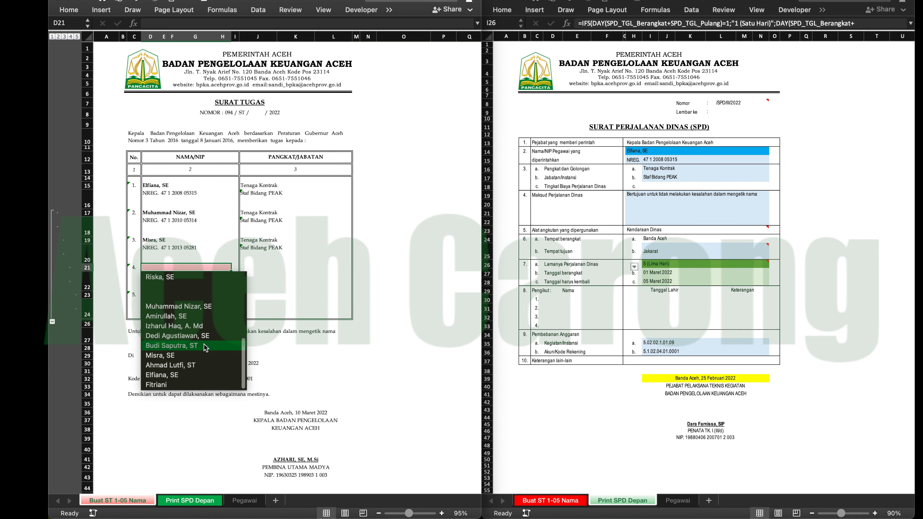
left_click(208, 346)
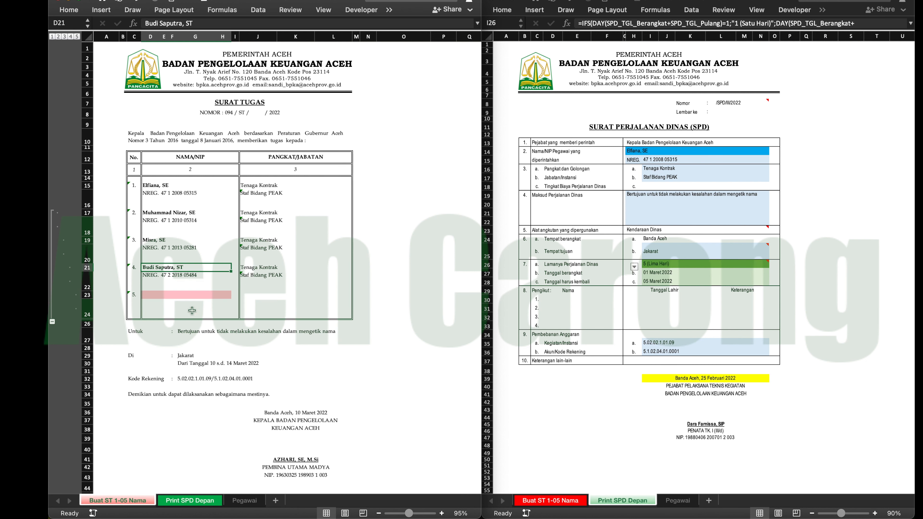
- Test the duplicate highlighting by choosing the first entry's employee again for the fifth entry in D23
left_click(199, 295)
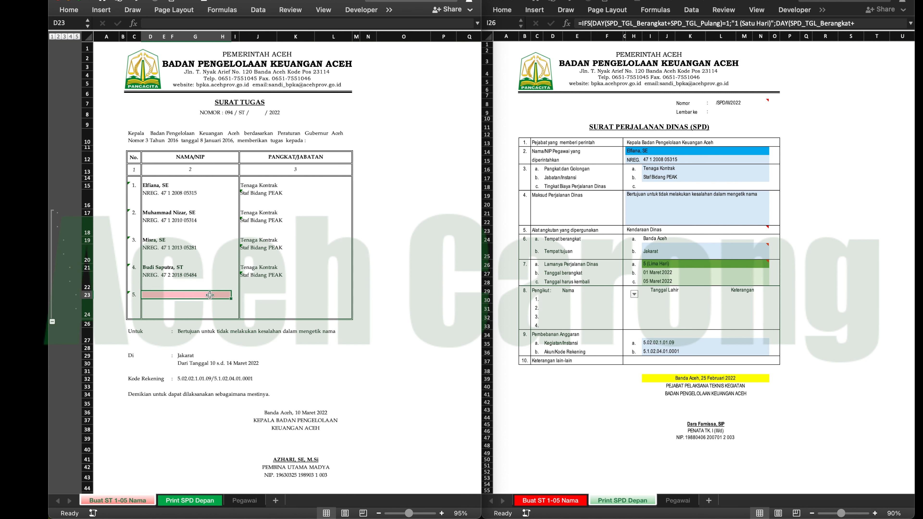
left_click(230, 295)
scroll(217, 408, "down", 5)
left_click(175, 401)
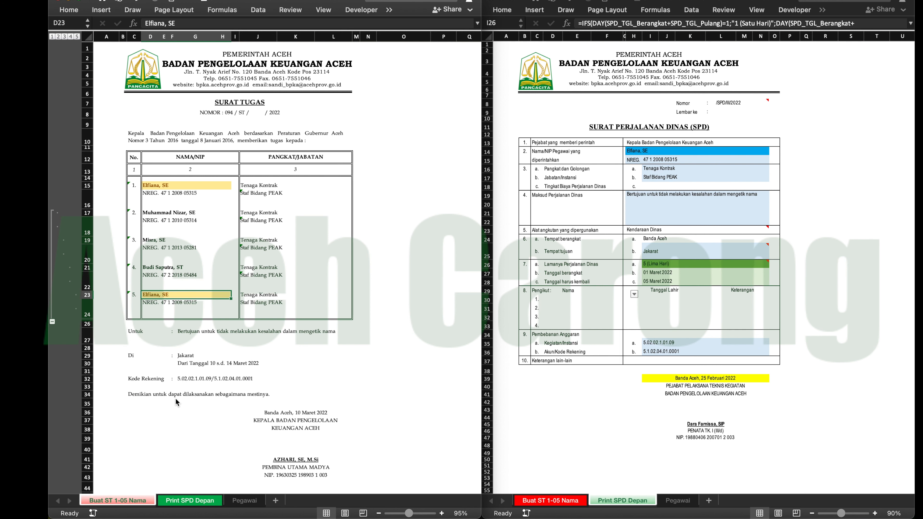
- Replace the duplicate name in D23 with the last employee in the selection list
left_click(234, 299)
scroll(189, 381, "down", 5)
left_click(172, 411)
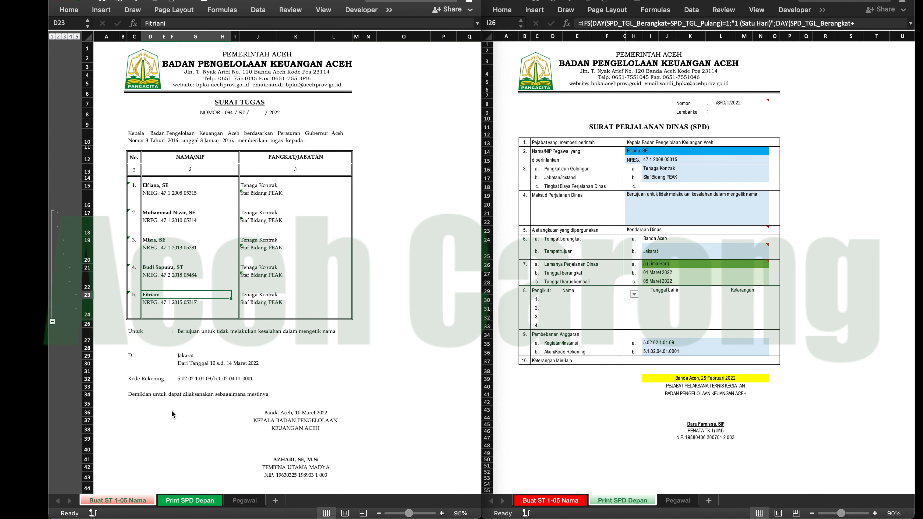
left_click(391, 282)
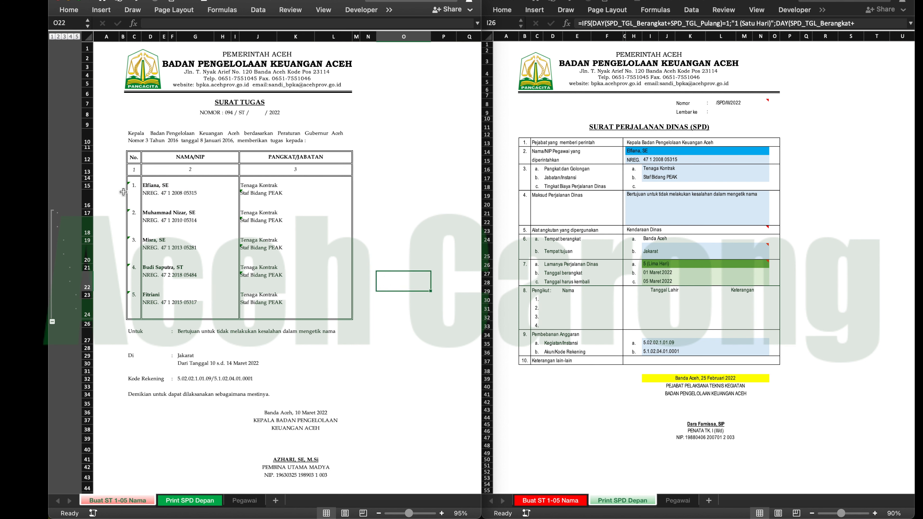
- Compare the five entries in the assignment letter with the employee name selection list in row 14 of Print SPD Depan
left_click_drag(129, 184, 227, 307)
left_click(710, 150)
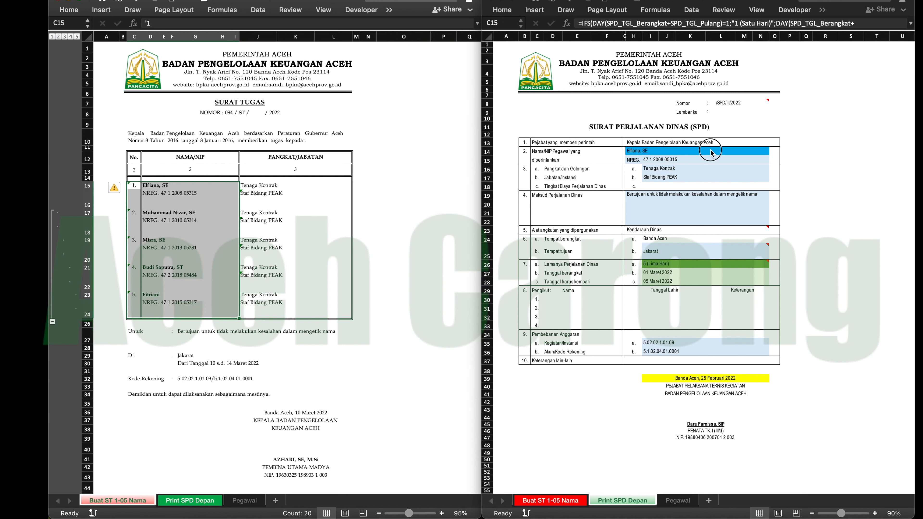
left_click(770, 152)
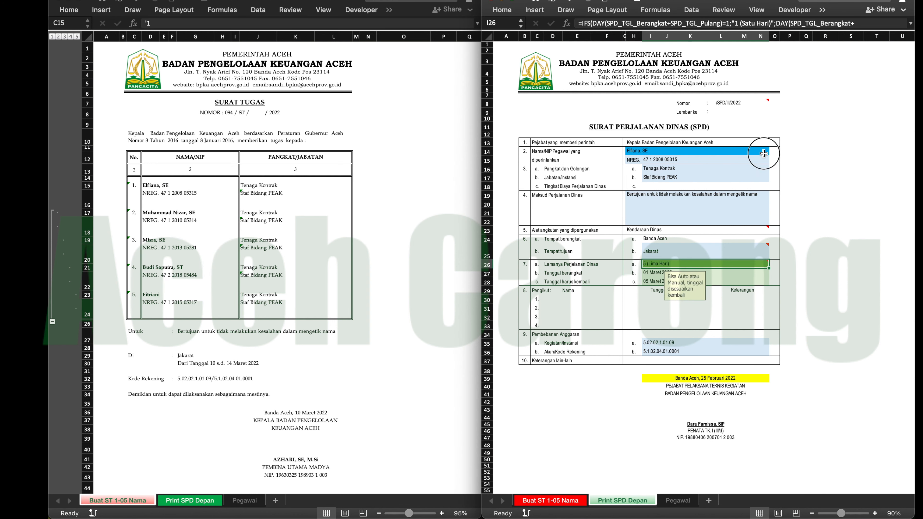
left_click(772, 152)
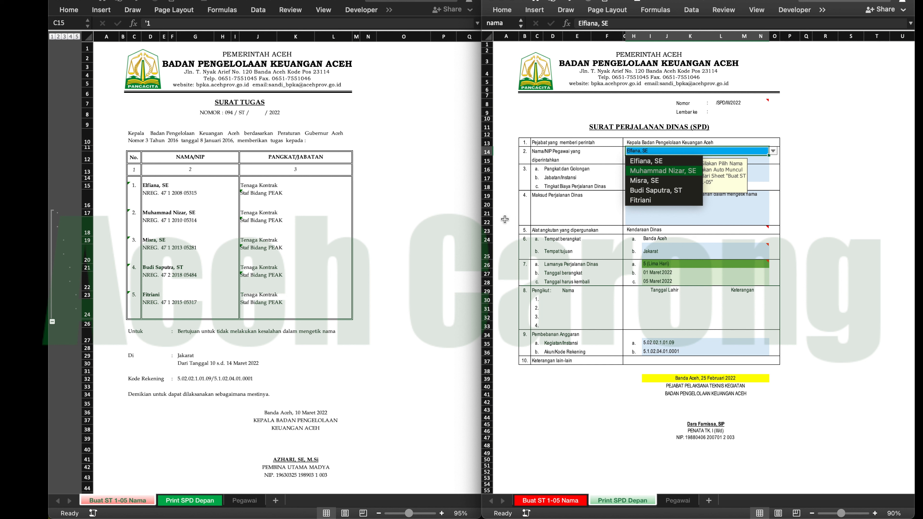
key("Down")
key("Down")
key("Down")
left_click(393, 265)
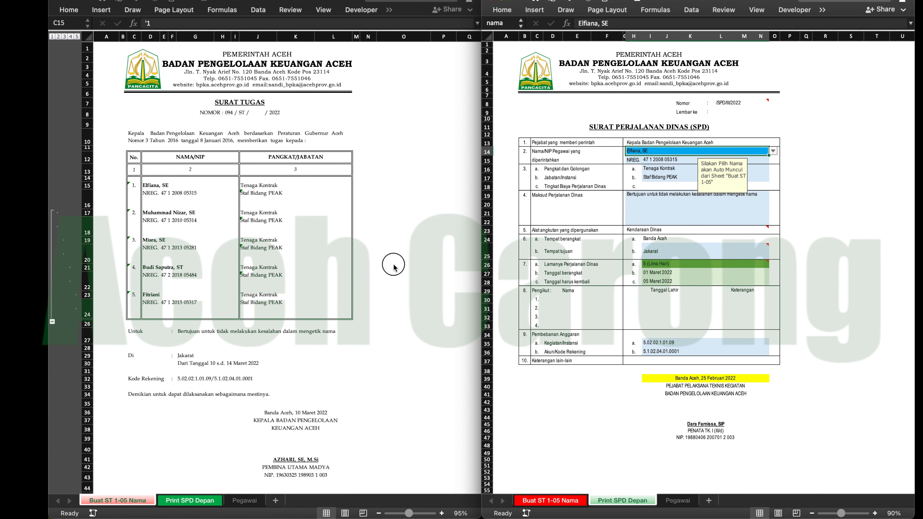
- Clear the fifth name in D23 and recheck the employee name selection list on Print SPD Depan
left_click(146, 296)
left_click(146, 296)
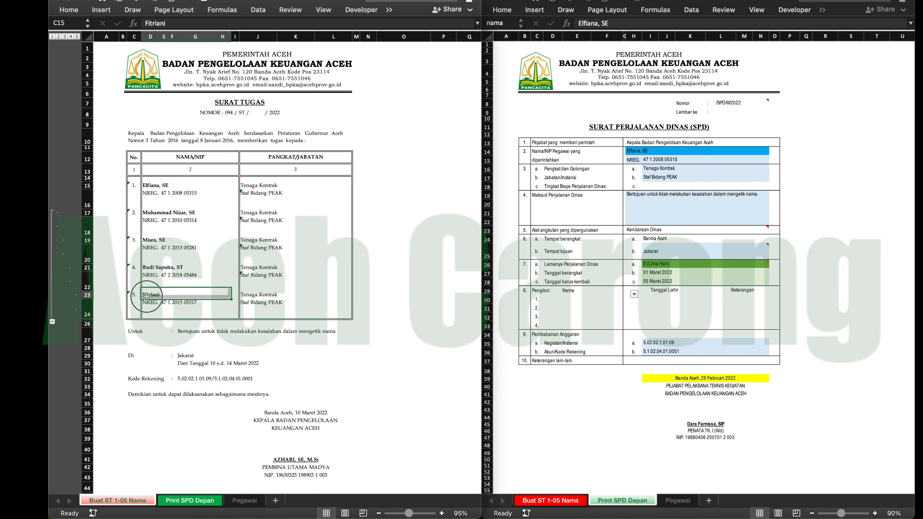
key("Delete")
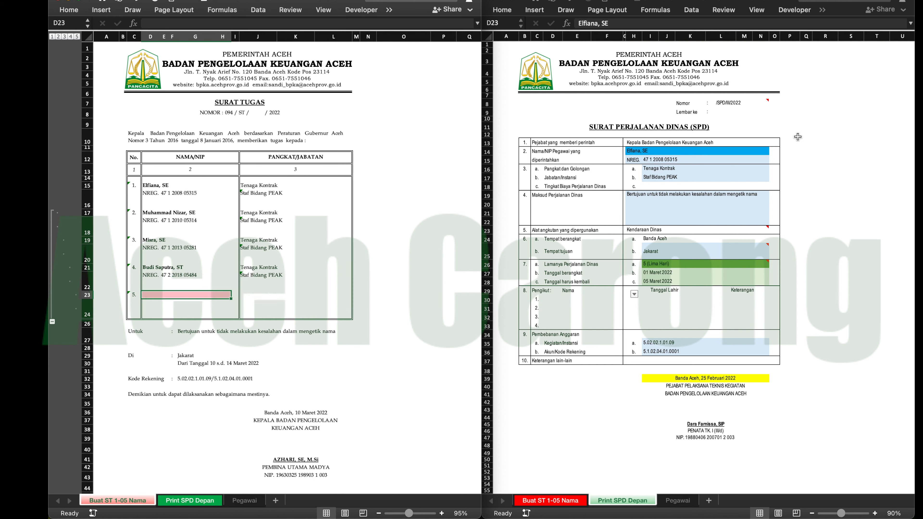
left_click(762, 151)
left_click(773, 150)
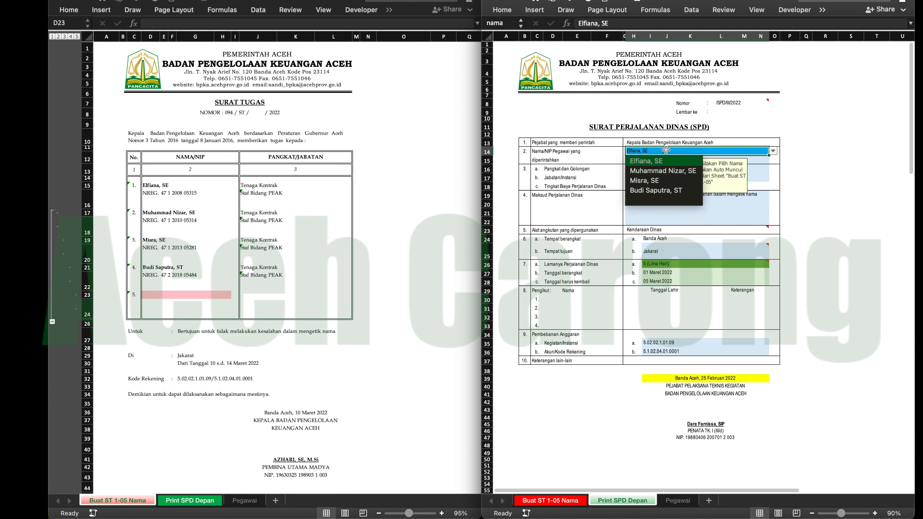
left_click(847, 127)
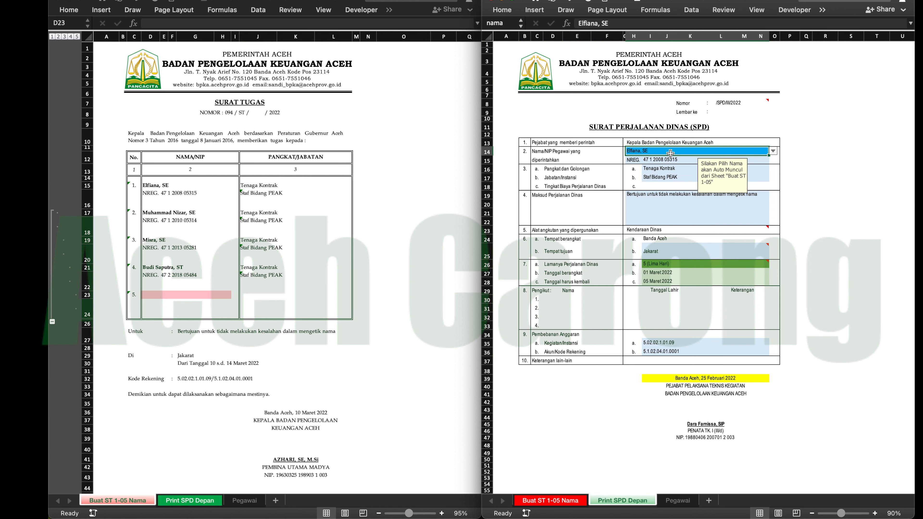